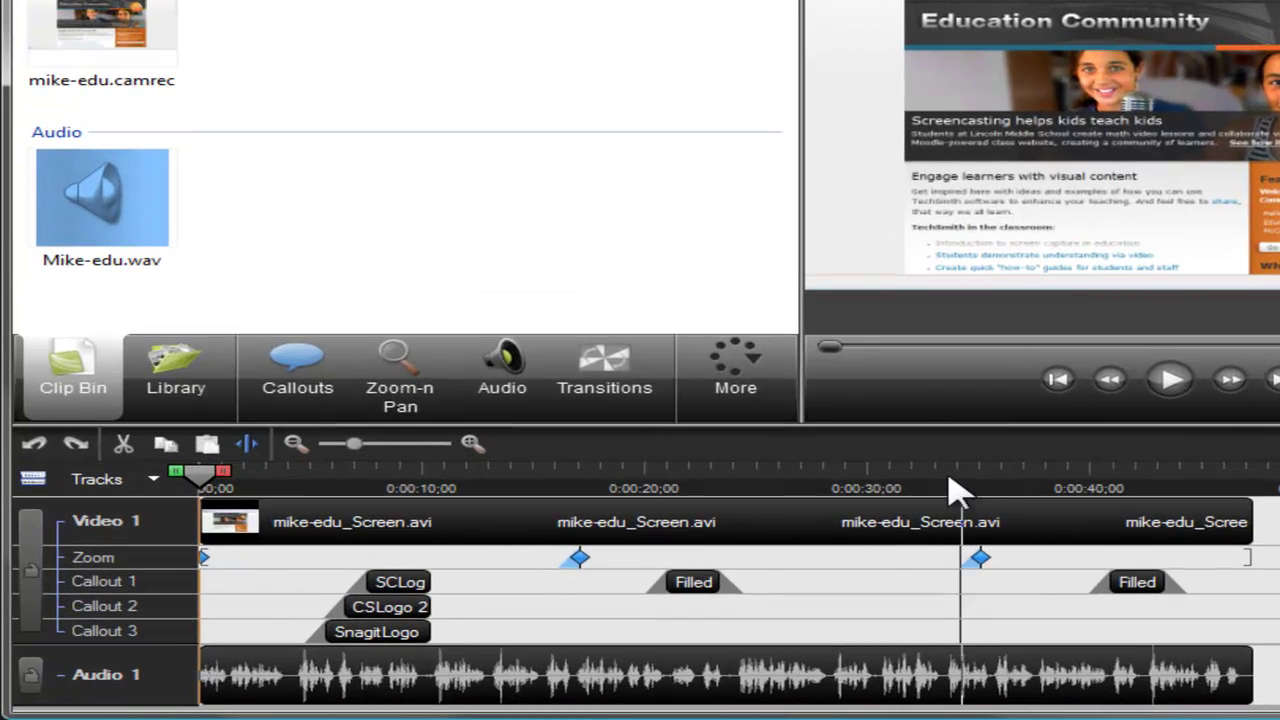
Step: Zoom the timeline in and back out to examine the video, callout and audio tracks at different scales
mouse_move(649, 551)
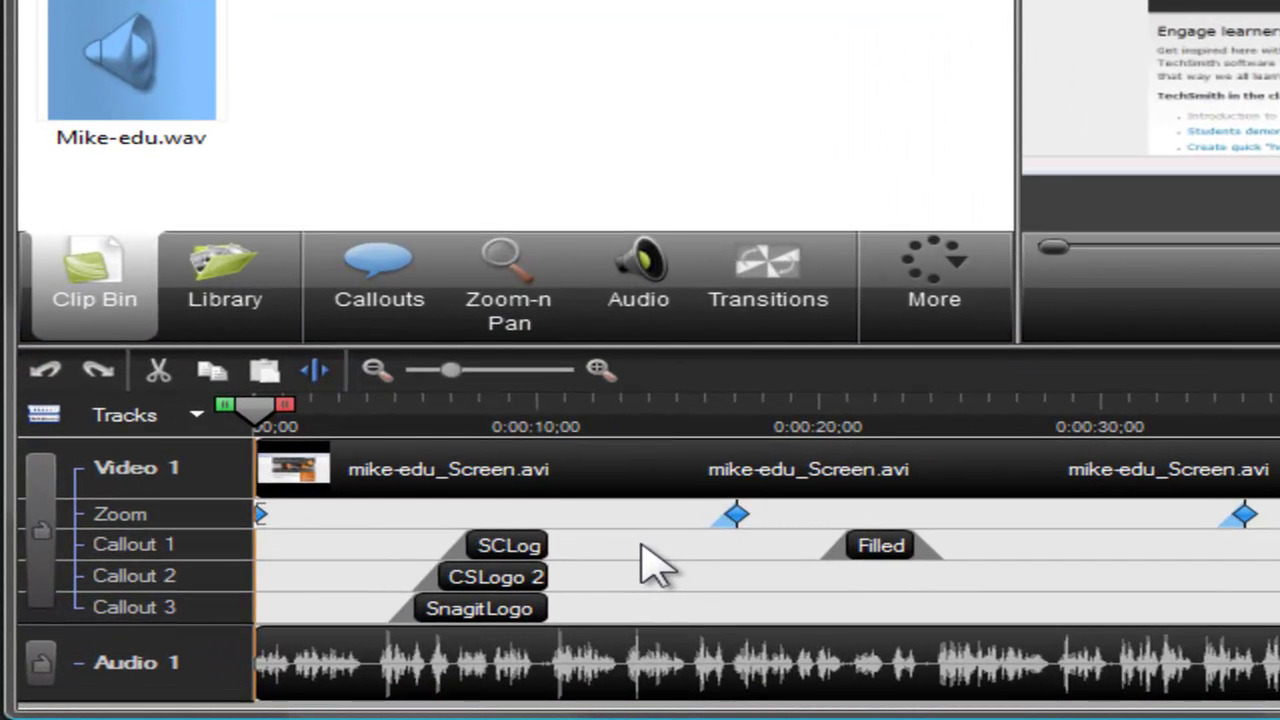
mouse_move(421, 492)
left_click_drag(316, 416, 794, 426)
left_click(599, 378)
left_click(599, 378)
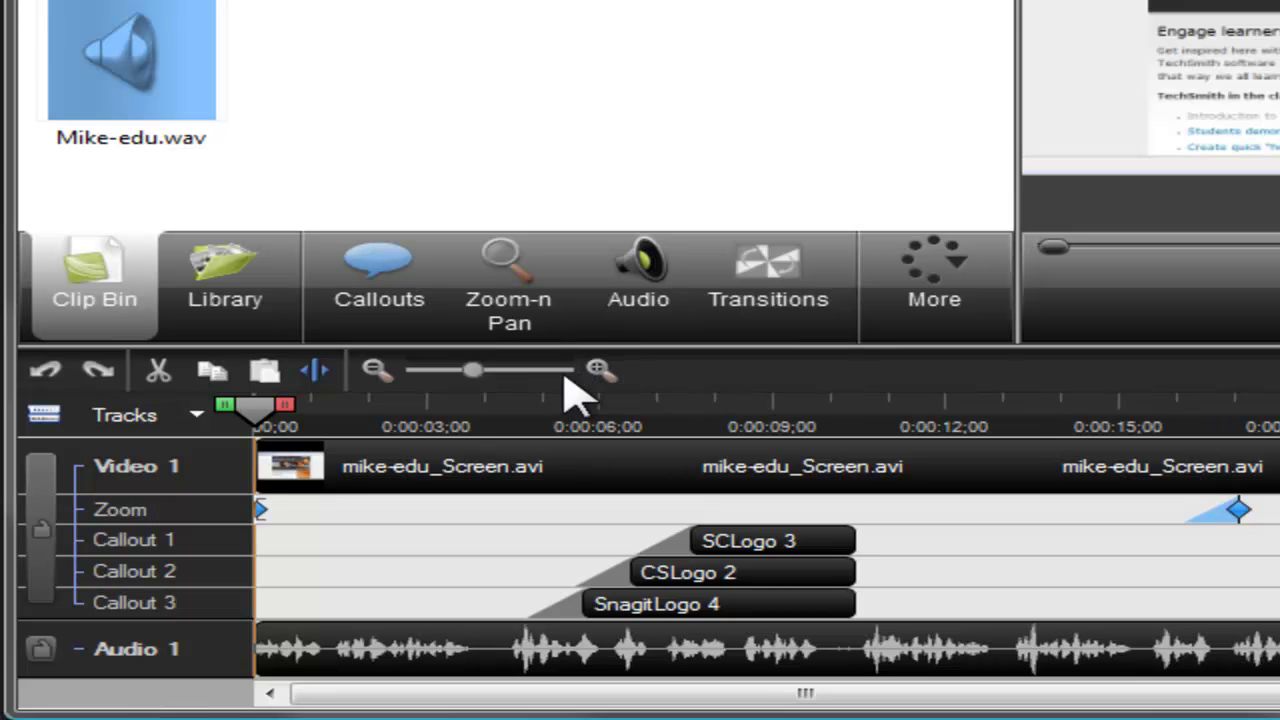
left_click(384, 382)
left_click(384, 382)
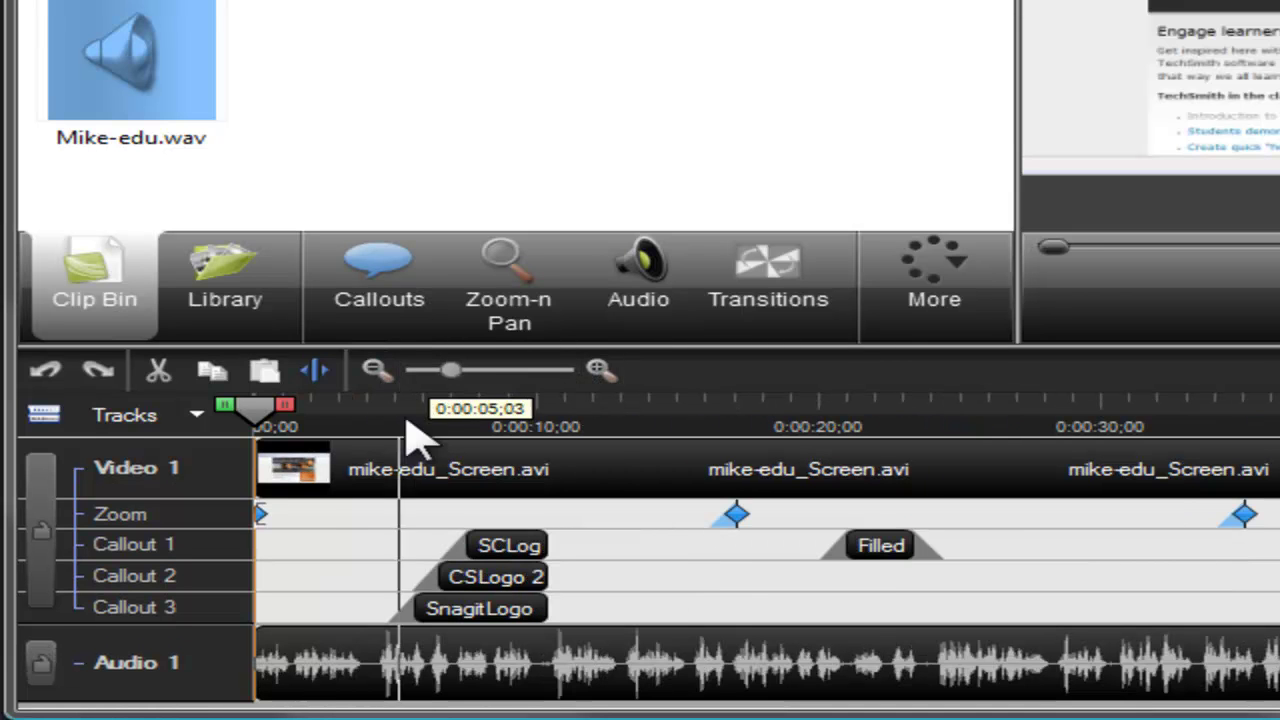
Step: Move the SCLogo 3 callout to about 0:00:11 on the timeline, and shift its start and end slightly earlier
left_click(530, 558)
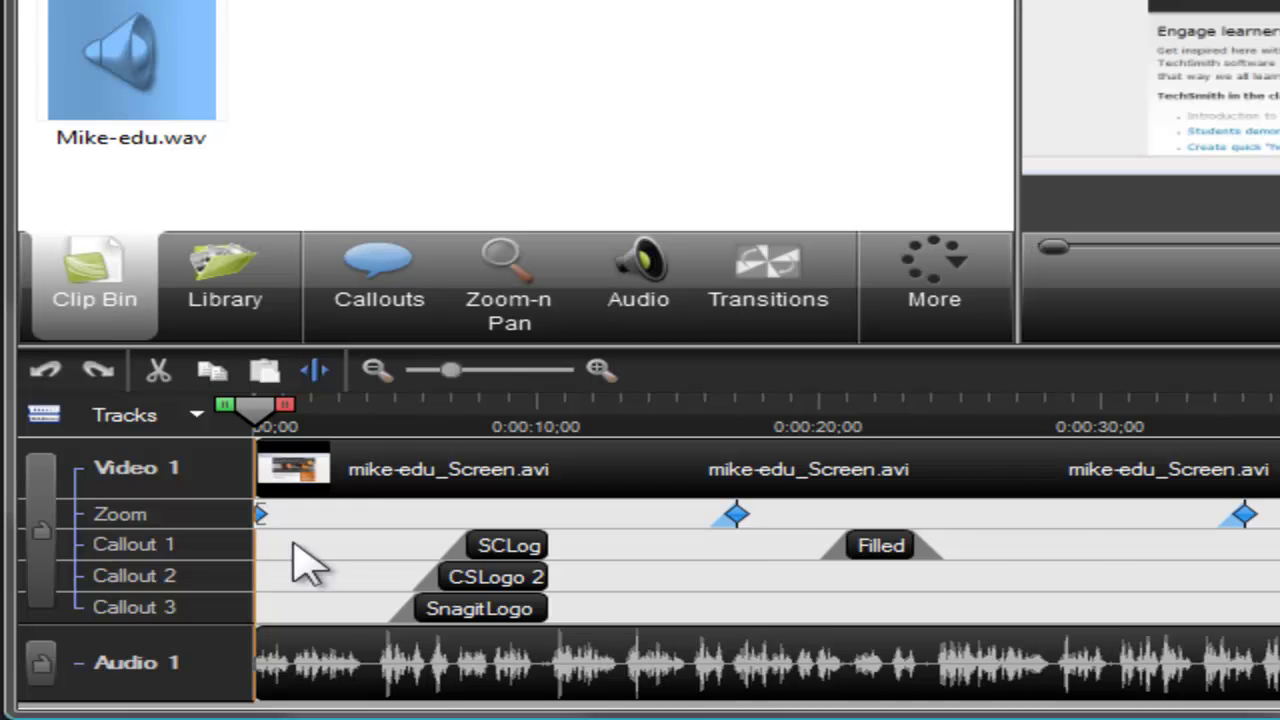
mouse_move(508, 550)
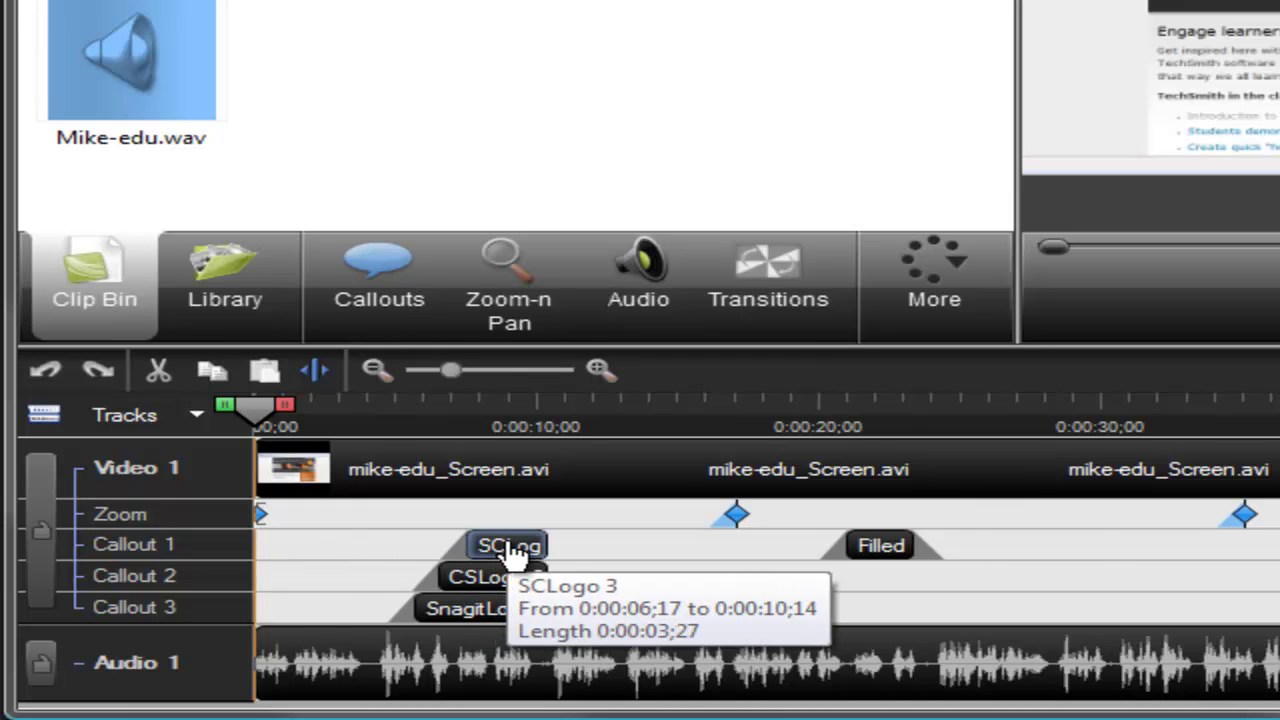
left_click_drag(508, 550, 641, 552)
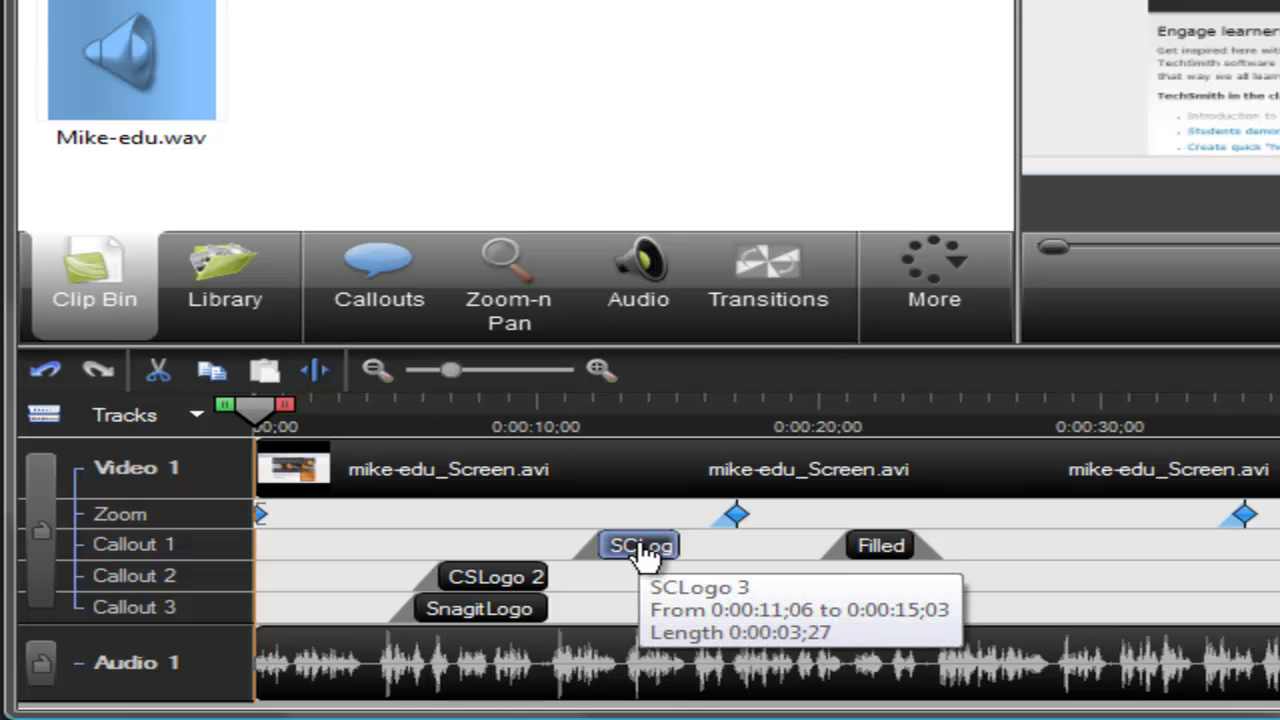
left_click_drag(598, 546, 538, 552)
left_click_drag(675, 546, 650, 542)
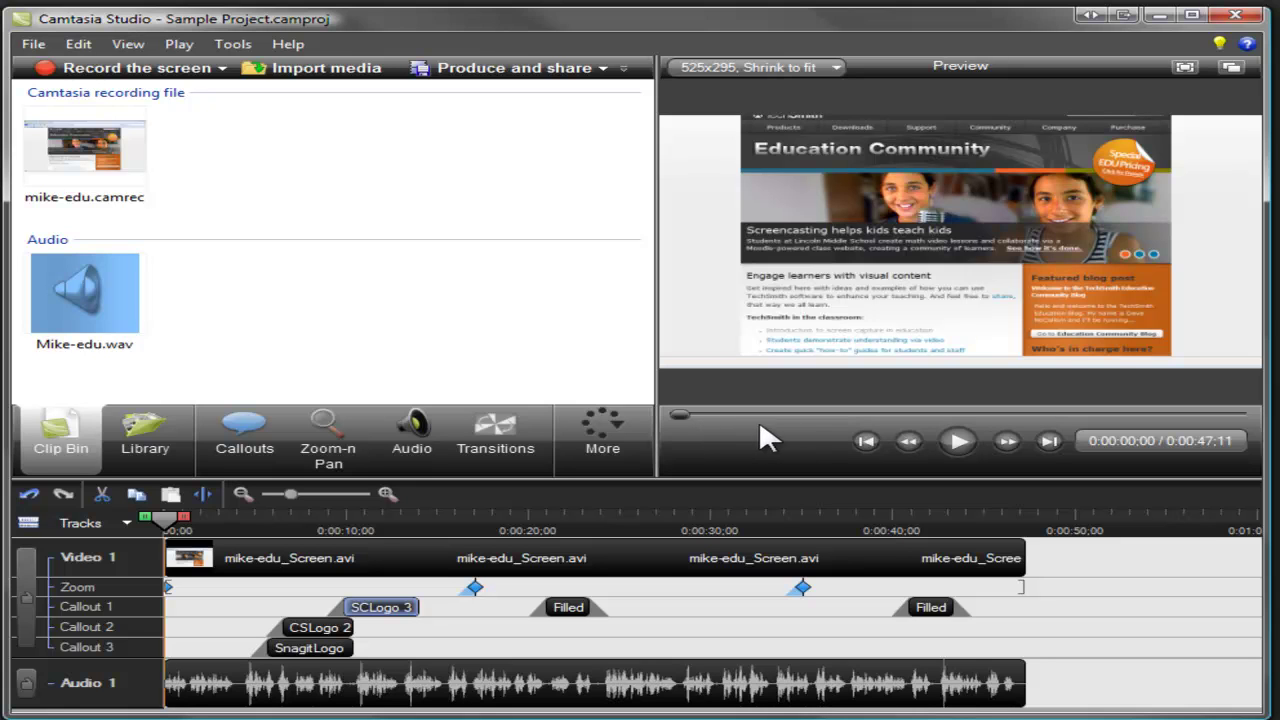
Step: Play the project from the start and move the playhead to 0:00:14;11
left_click(959, 444)
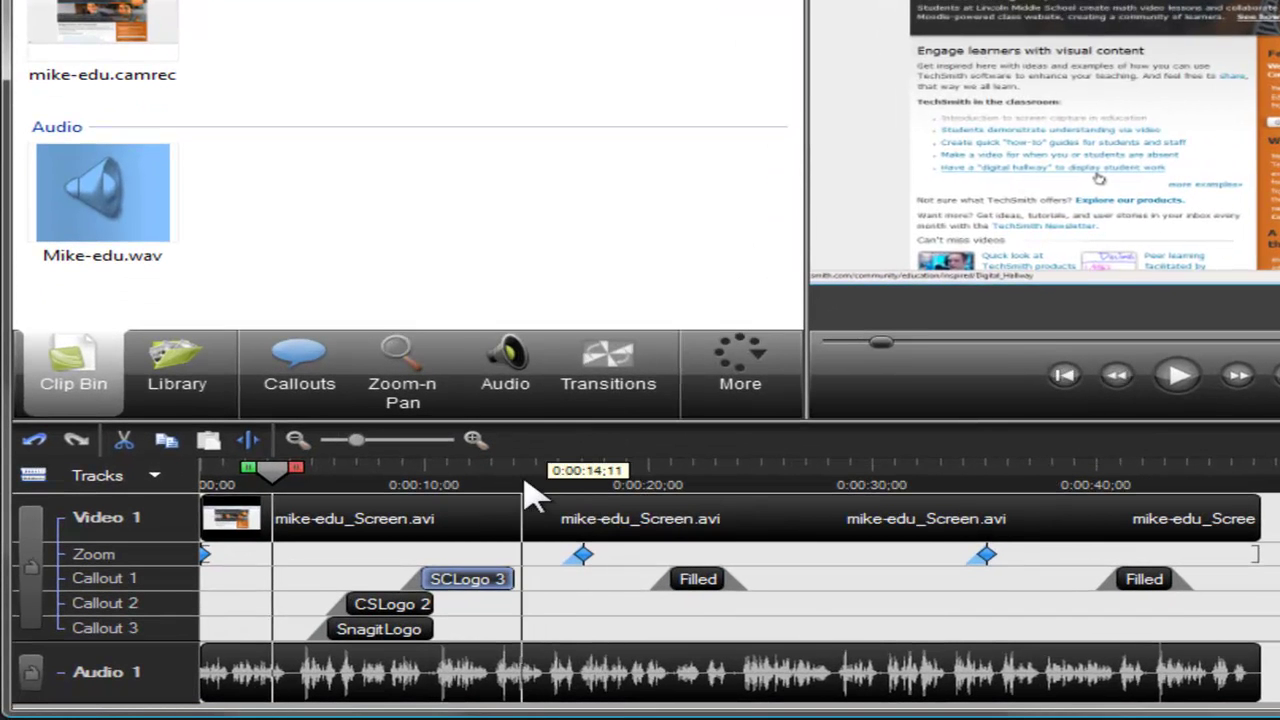
left_click(525, 485)
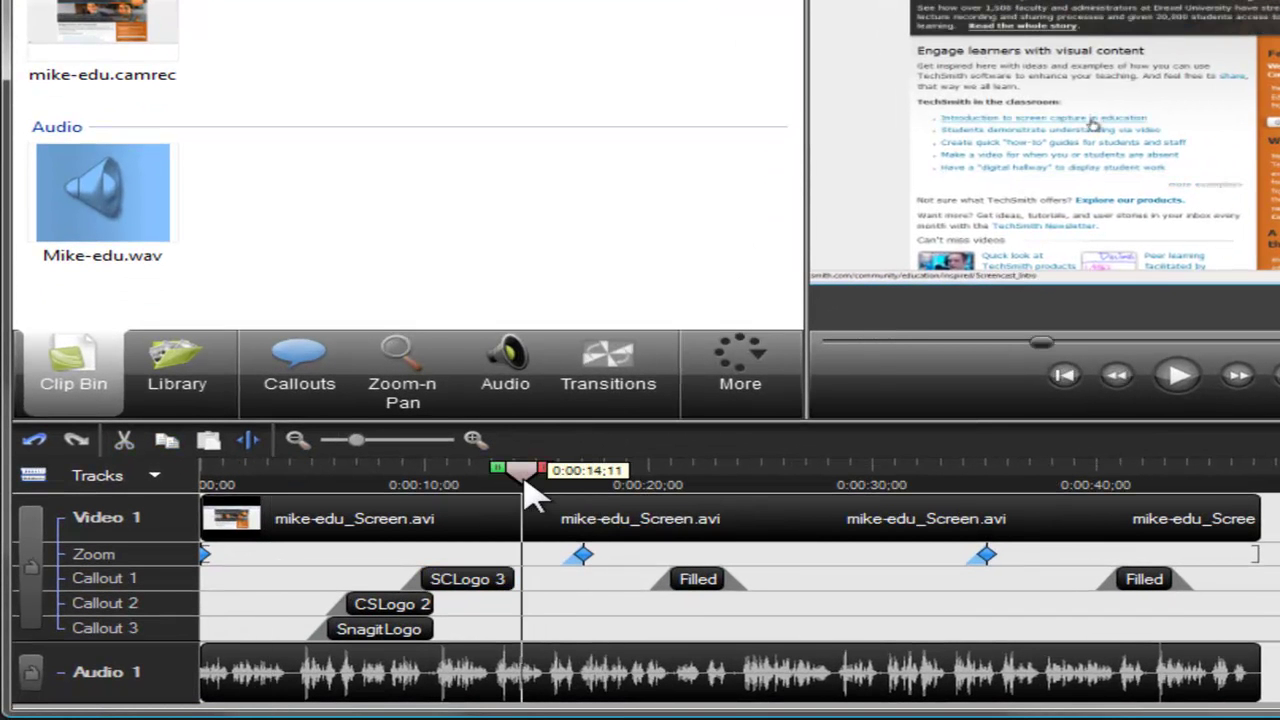
Step: Select a timeline range from about 0:00:11 to 0:00:20, and clear the selection again
left_click_drag(527, 480, 508, 478)
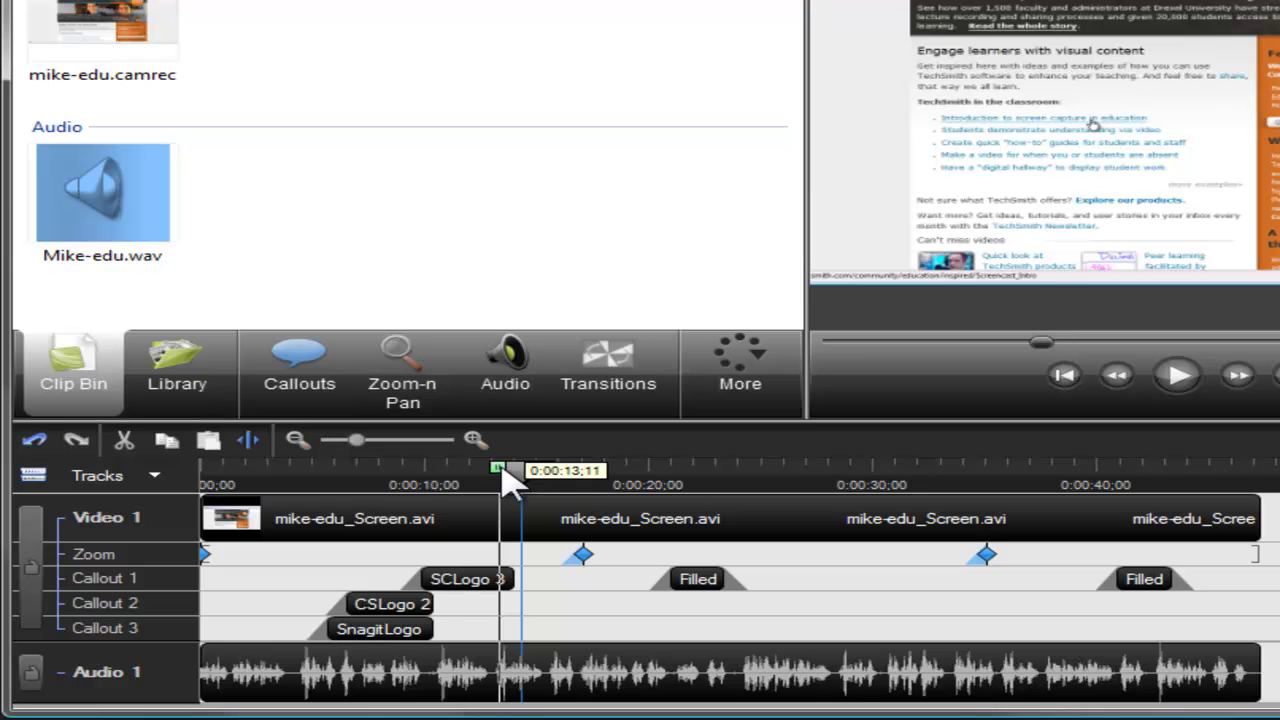
left_click_drag(508, 480, 430, 482)
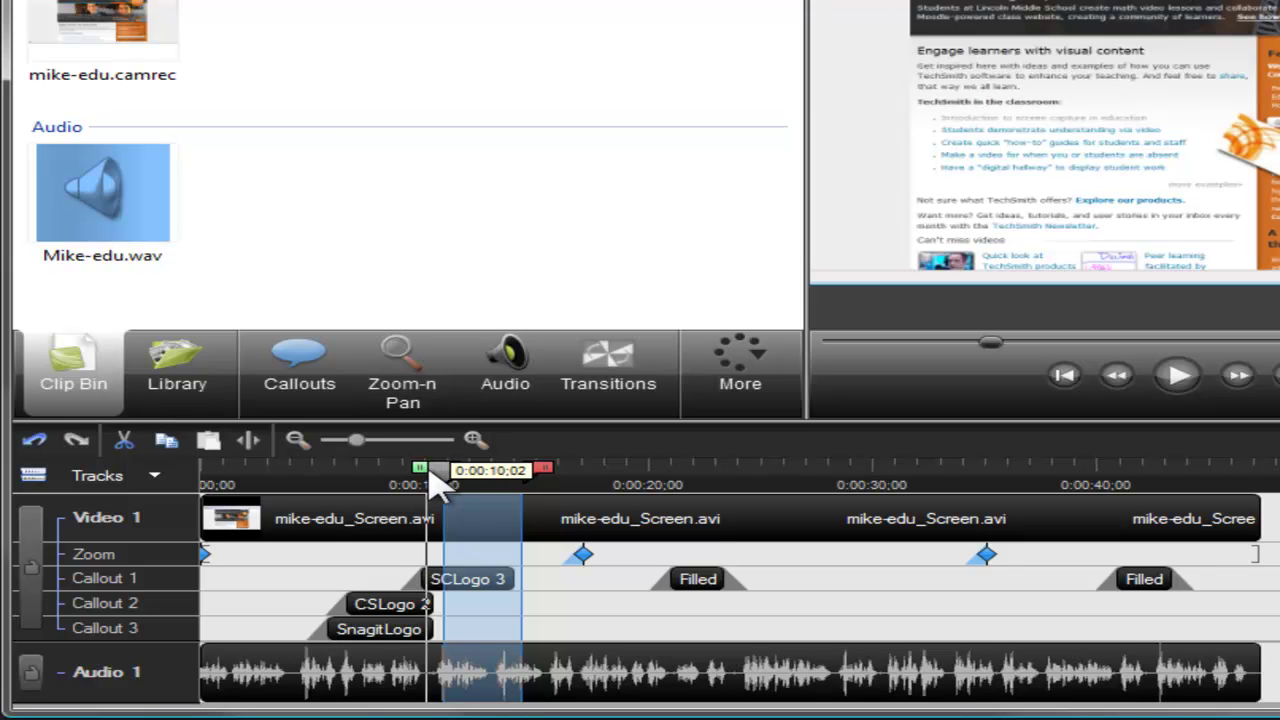
mouse_move(535, 478)
left_mouse_down()
mouse_move(673, 474)
mouse_move(448, 487)
left_mouse_up()
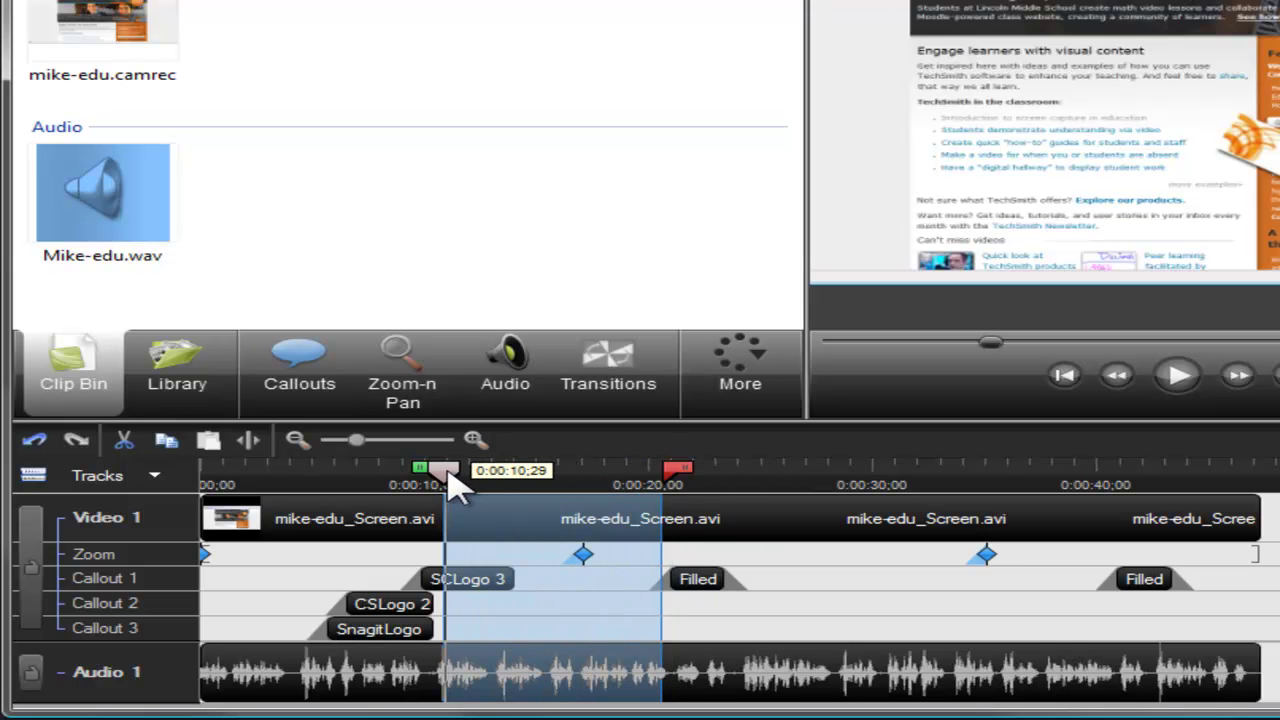
left_click(448, 487)
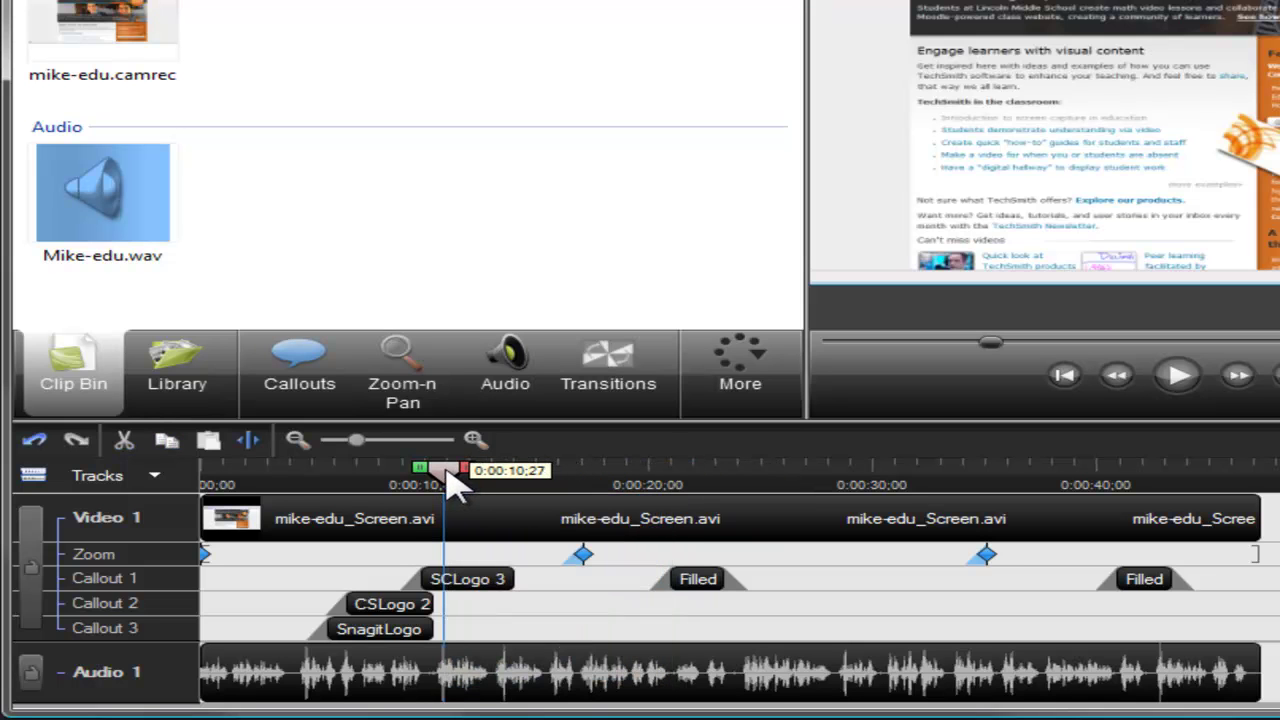
Step: Split the video and audio clips at about 0:00:04 on the timeline
left_click(295, 480)
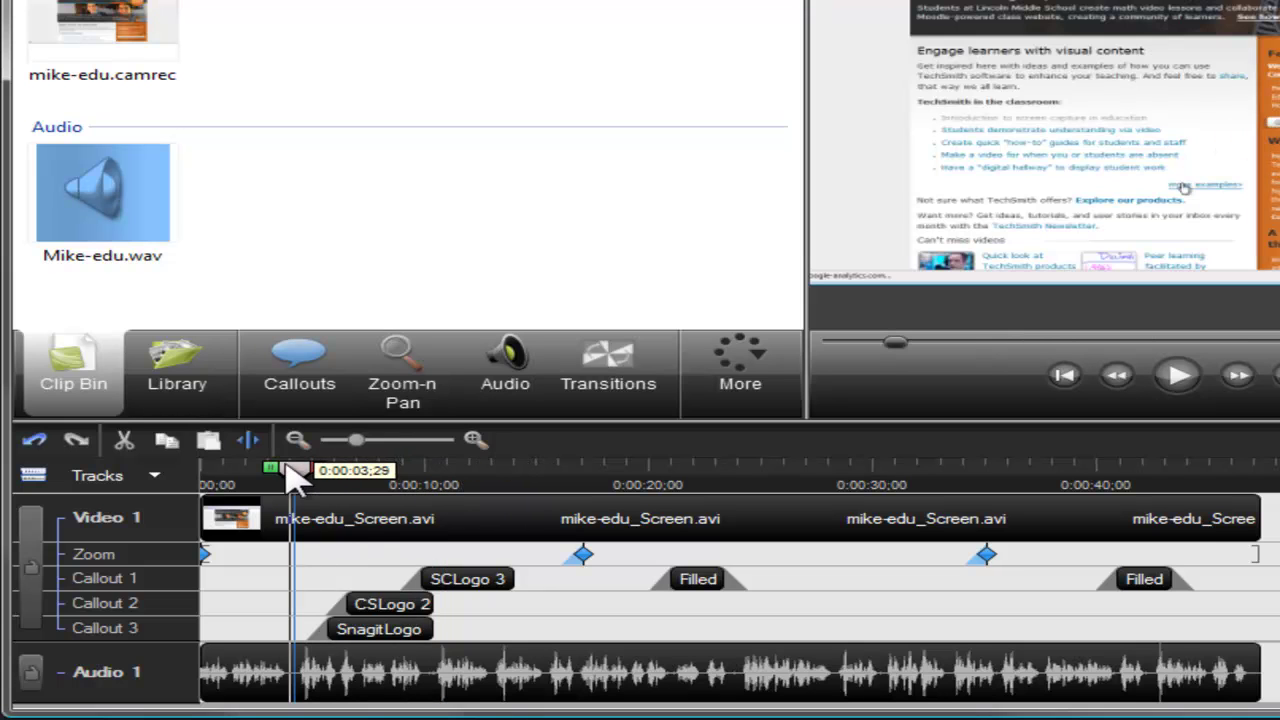
left_click(252, 442)
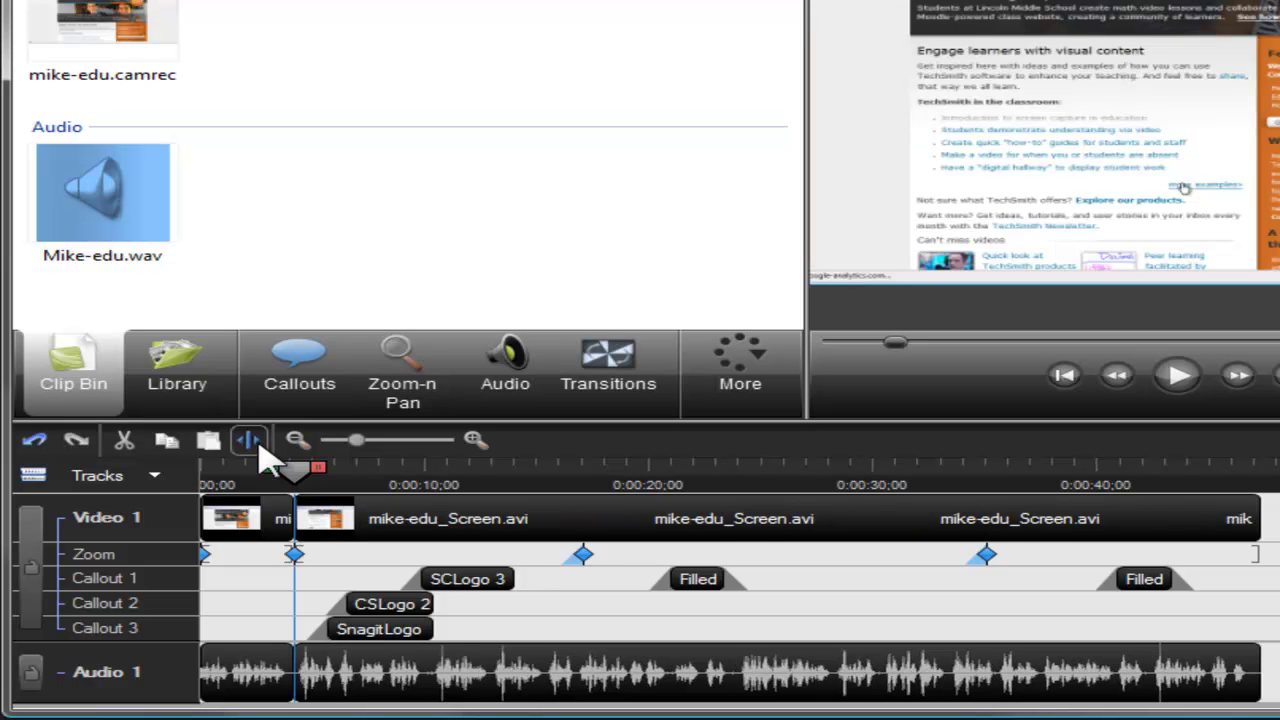
Step: Cut the timeline range from about 0:00:01 to 0:00:04, undo the cut and clear the selection
left_click_drag(268, 463, 210, 468)
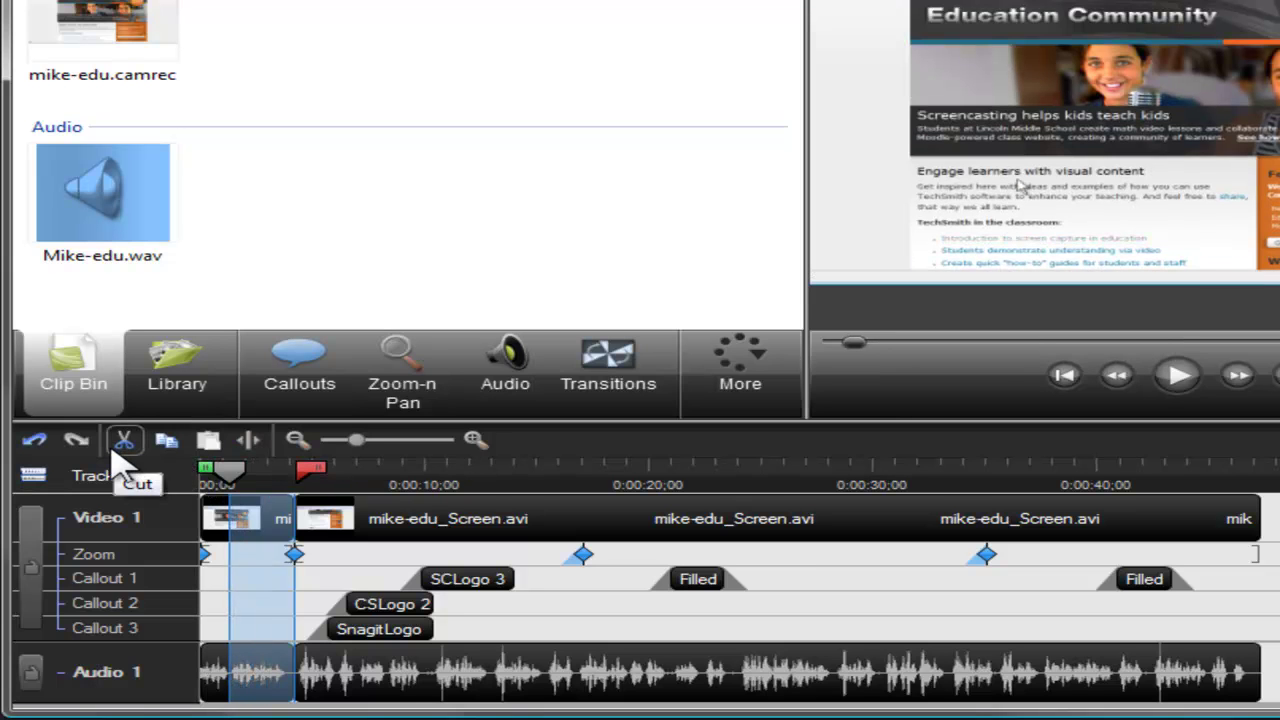
left_click(115, 448)
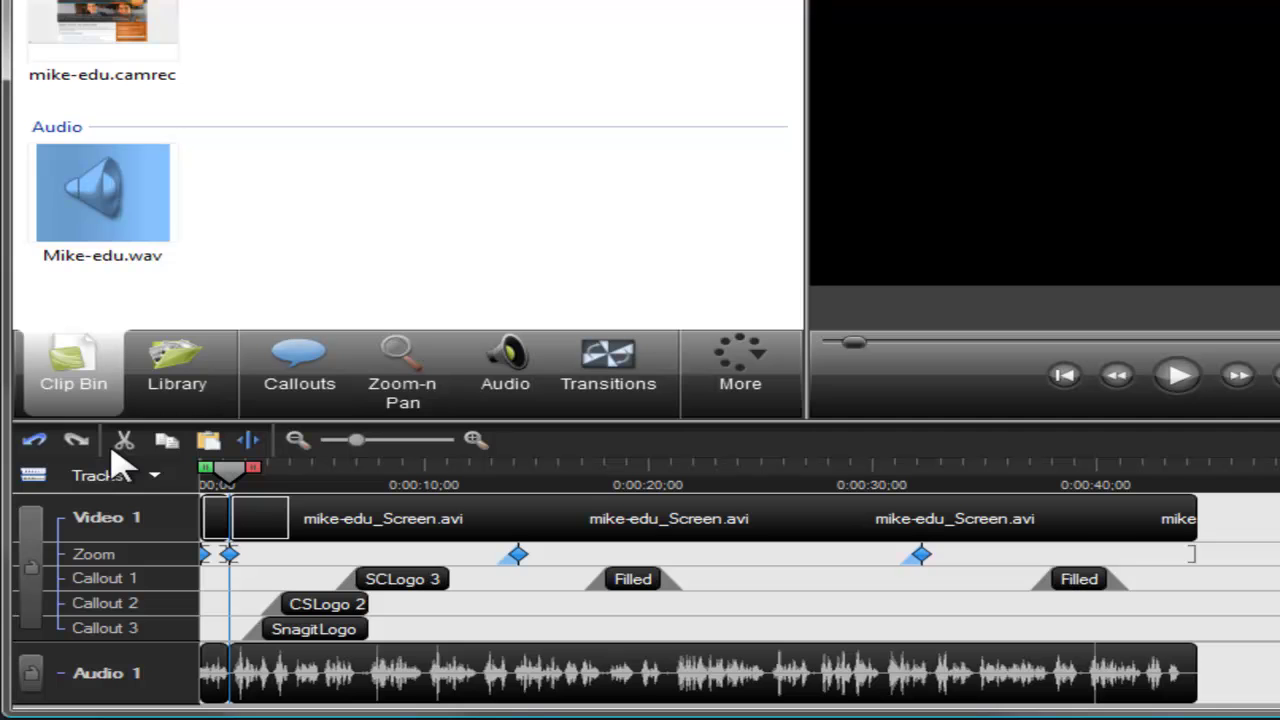
left_click(40, 446)
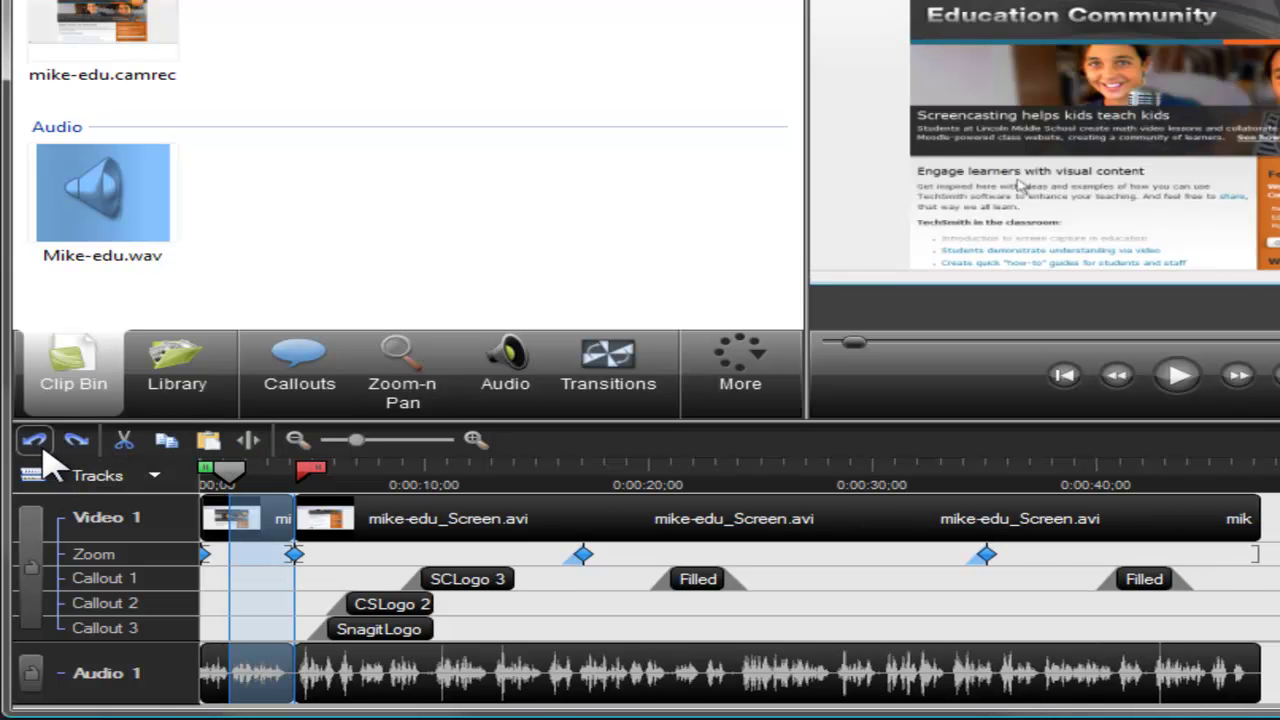
left_click(306, 471)
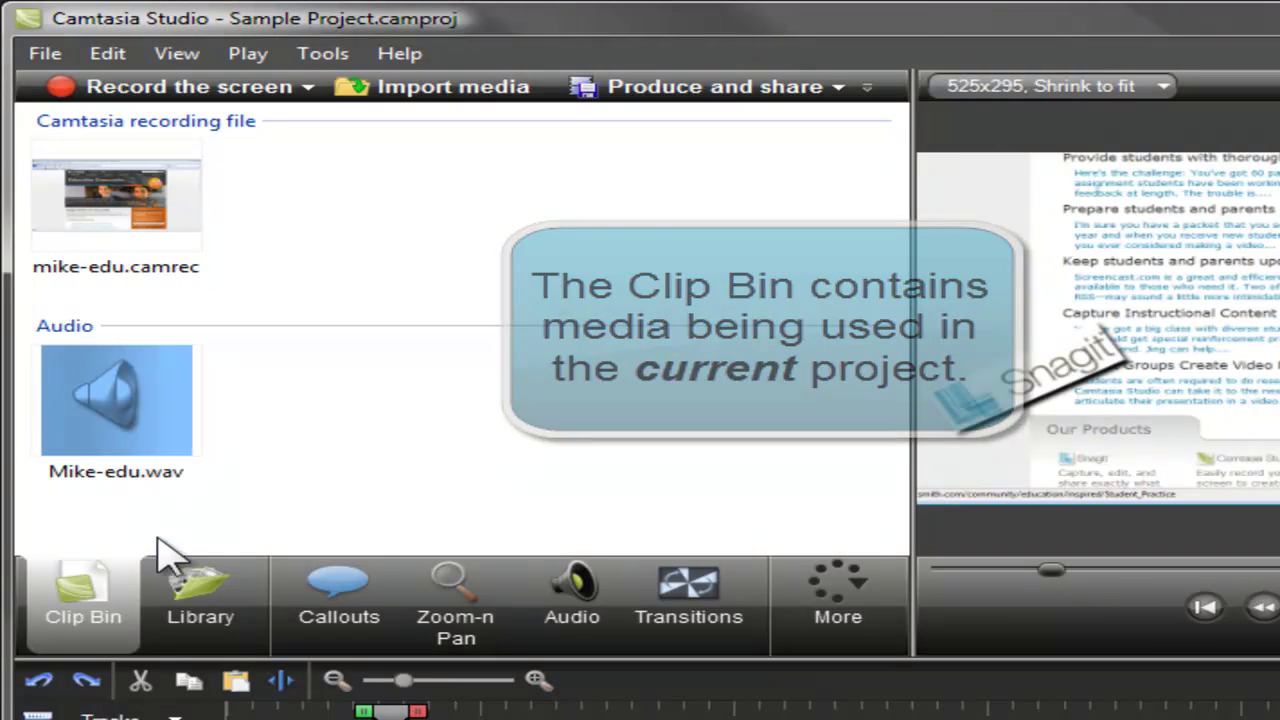
Step: Expand the Rounded Angles folder in the Library, and add the timeline range from 0:00:03;25 to 0:00:06;15 to the Library
left_click(192, 588)
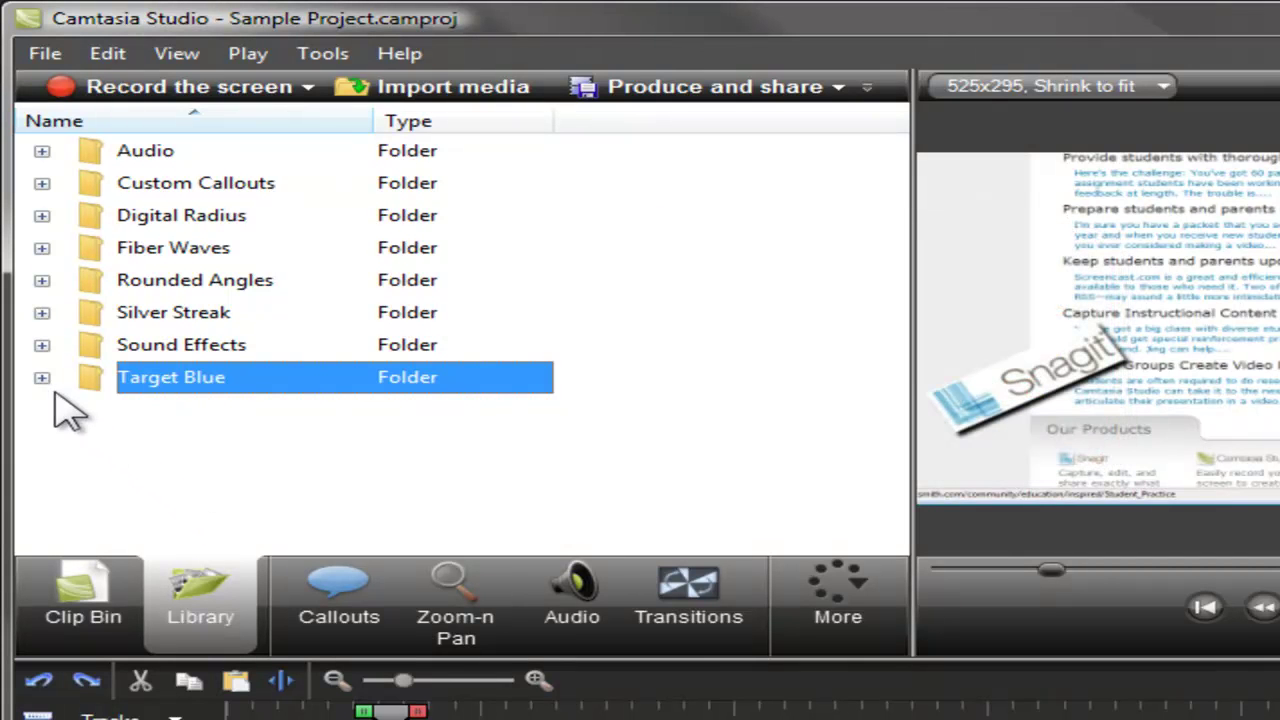
left_click(42, 280)
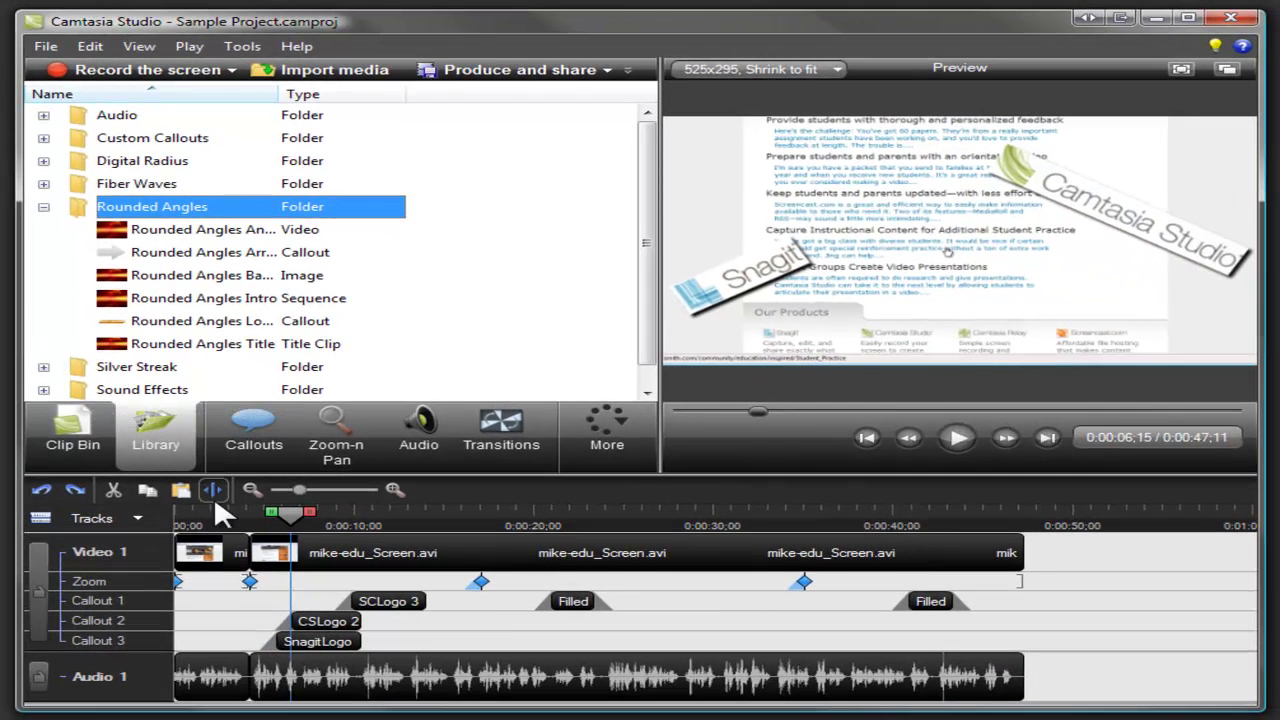
left_click_drag(272, 516, 245, 516)
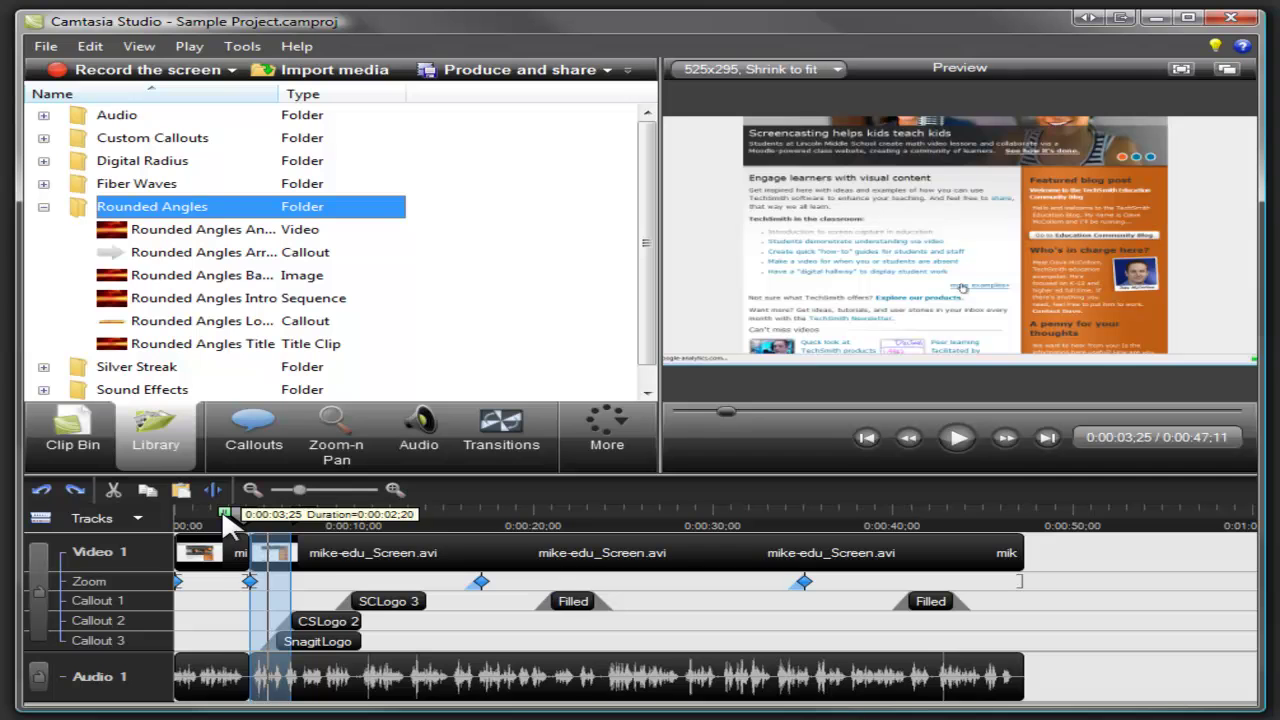
right_click(265, 553)
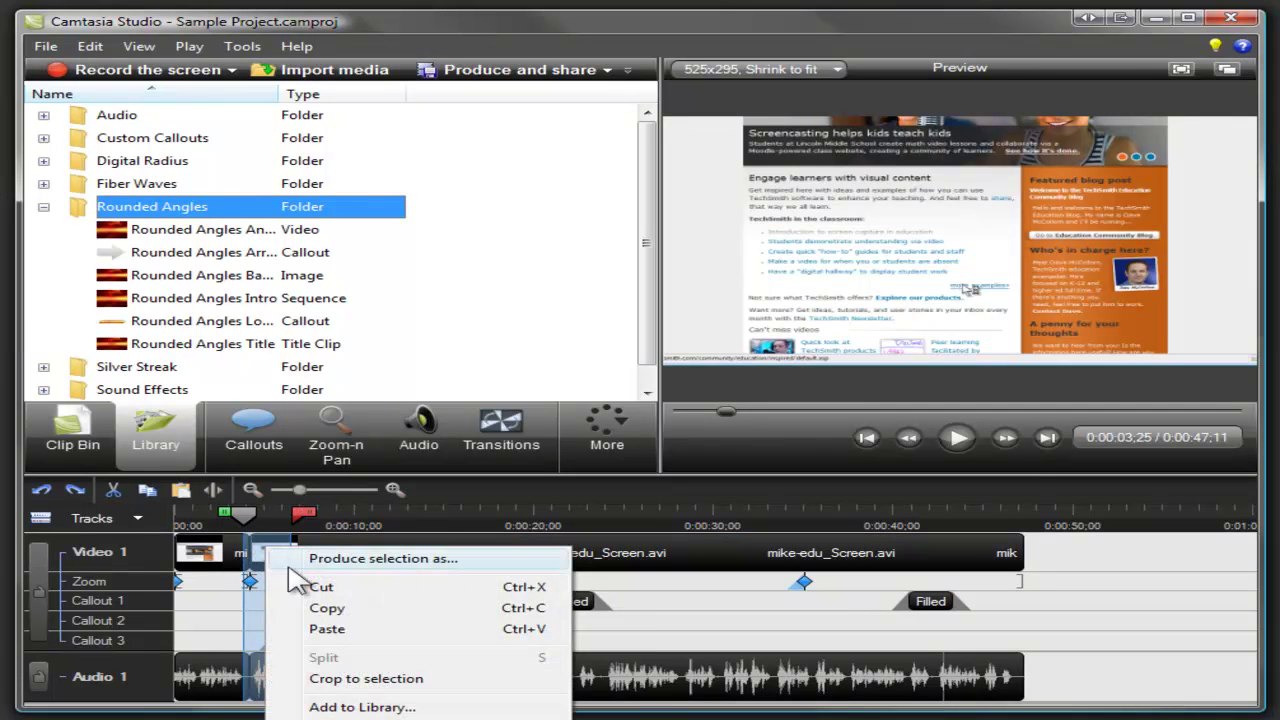
left_click(360, 707)
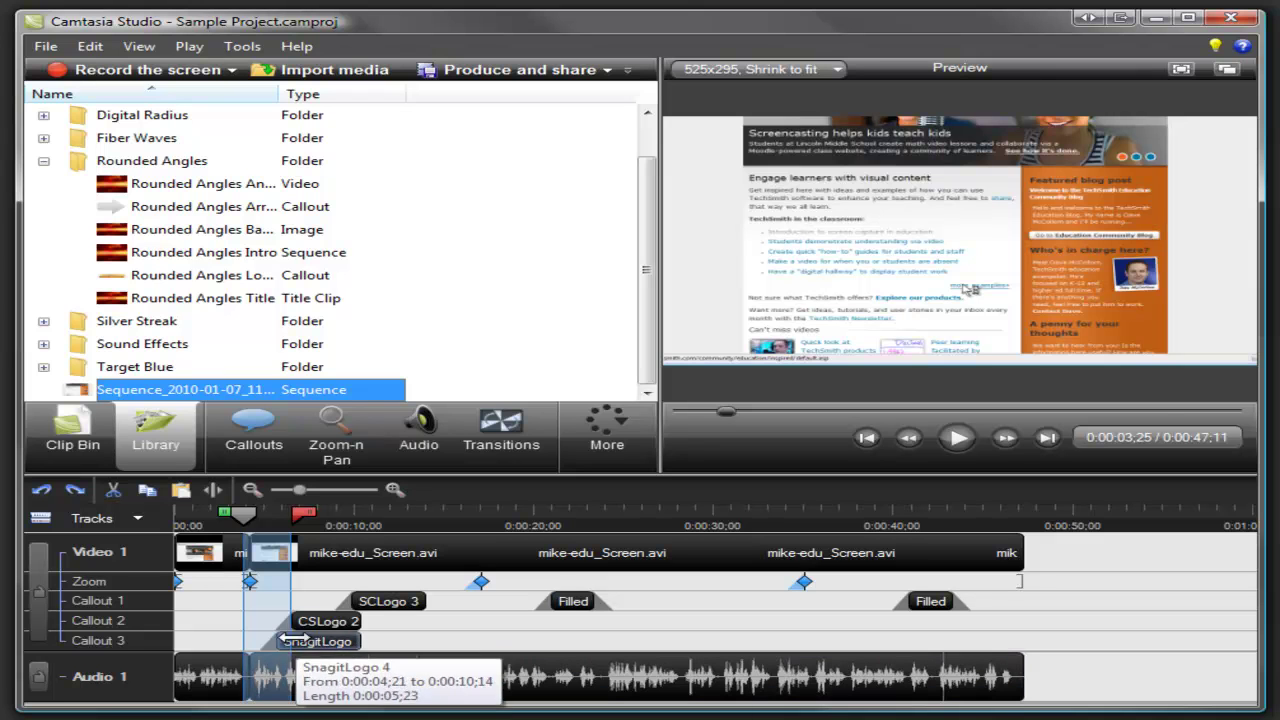
Step: Insert the Rounded Angles Title clip from the Library at the start of the Video 1 track
left_click(262, 310)
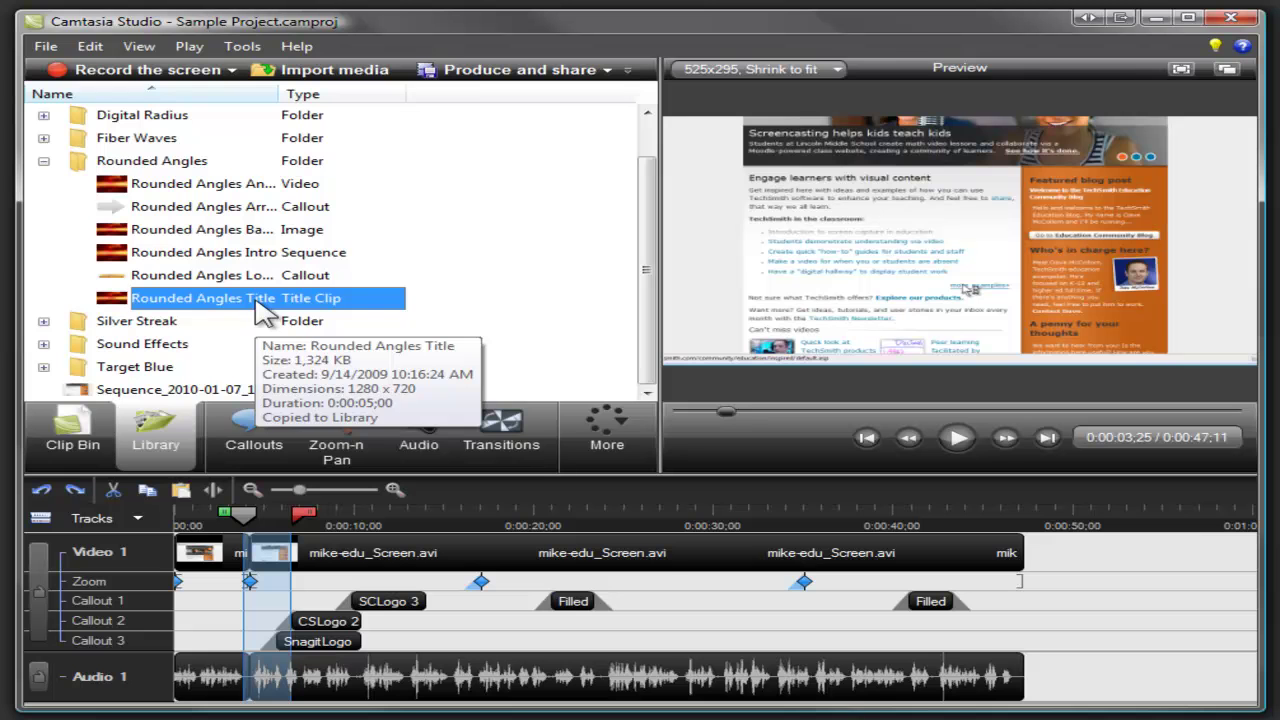
left_click(178, 525)
left_click_drag(178, 550, 180, 550)
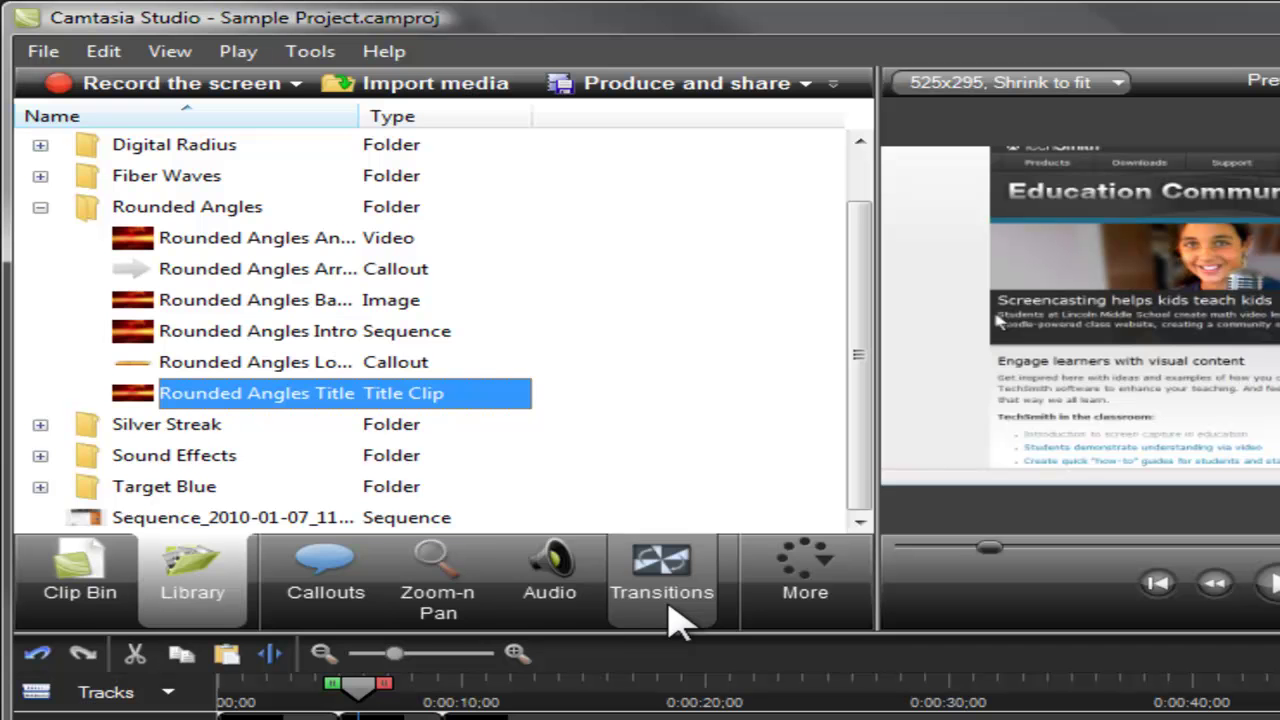
Step: Add an Arrow callout at 0:00:05;24, shrink it and place it beside the face in the web page's banner
left_click(340, 600)
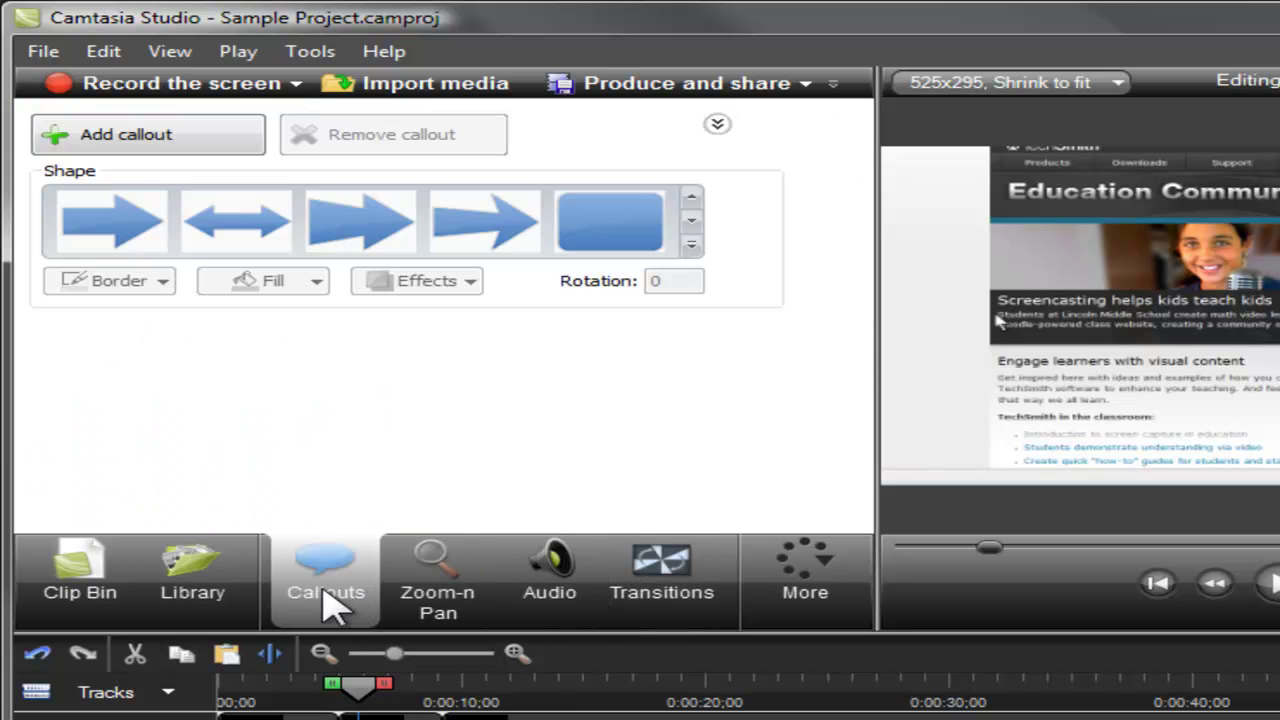
left_click(155, 248)
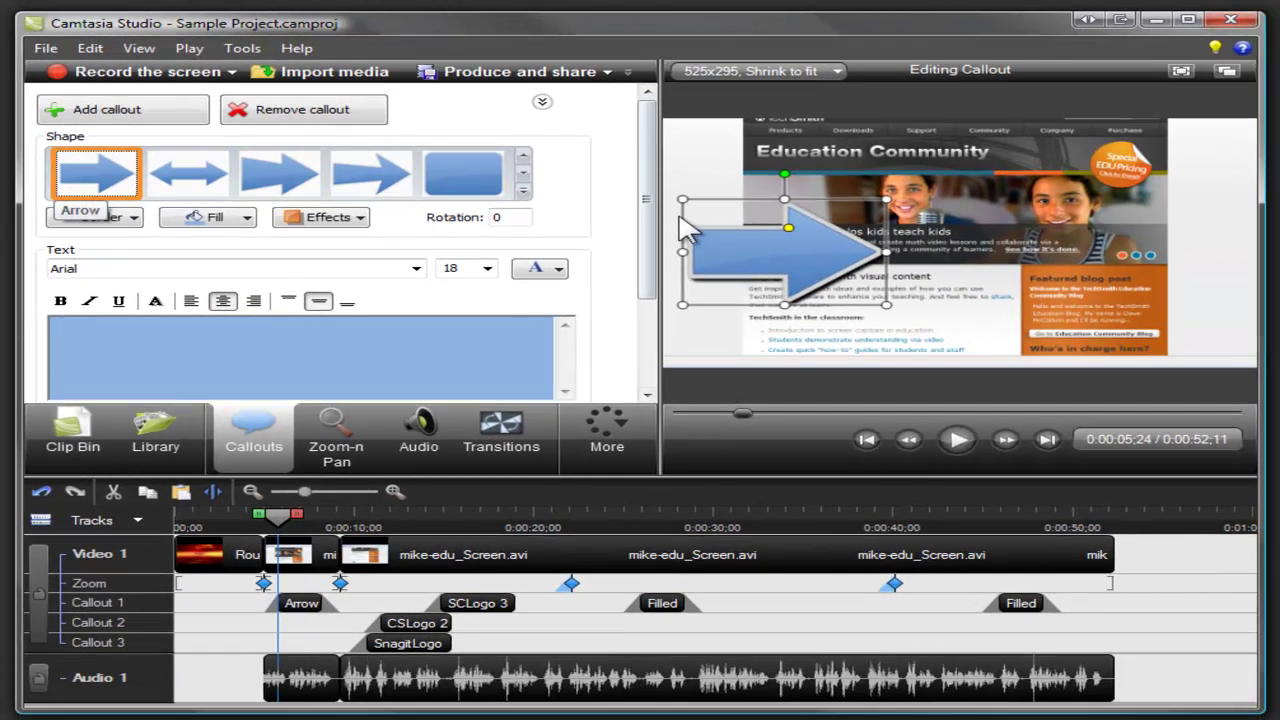
left_click_drag(683, 199, 774, 197)
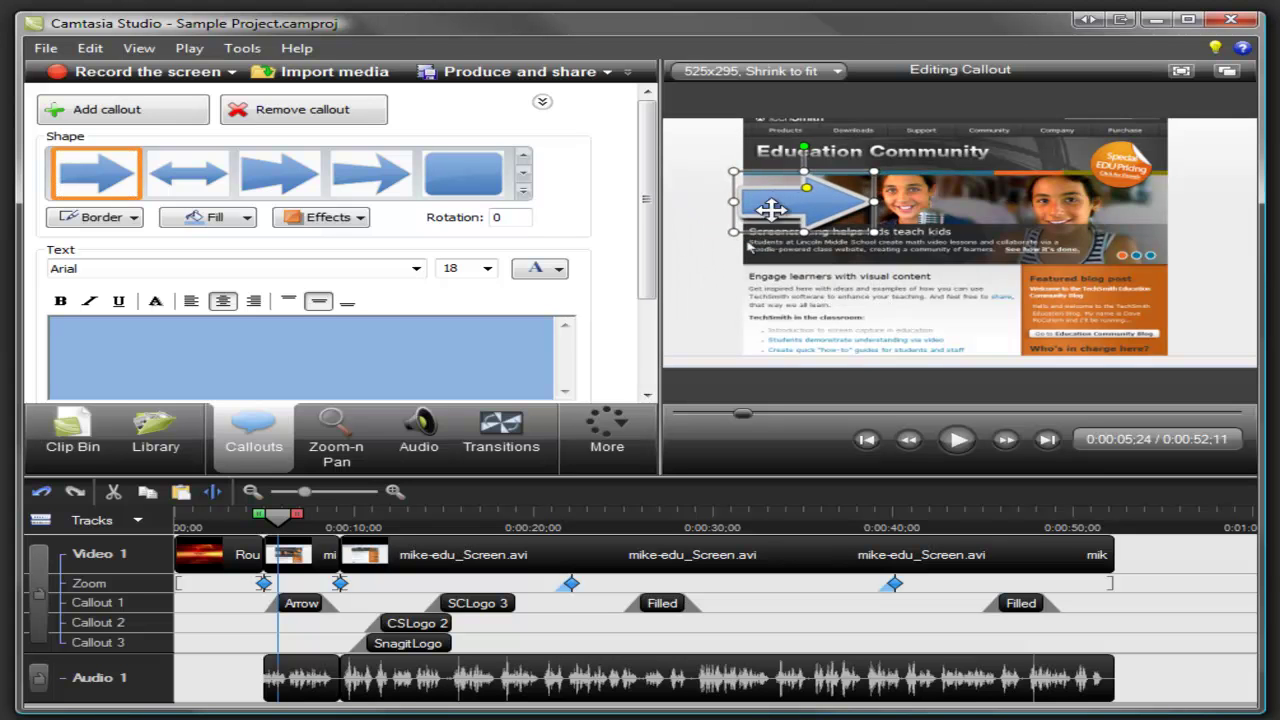
Step: Add a Fade through black transition between the Rounded Angles Title and the first mike-edu_Screen.avi clip, and return to the timeline
left_click(511, 419)
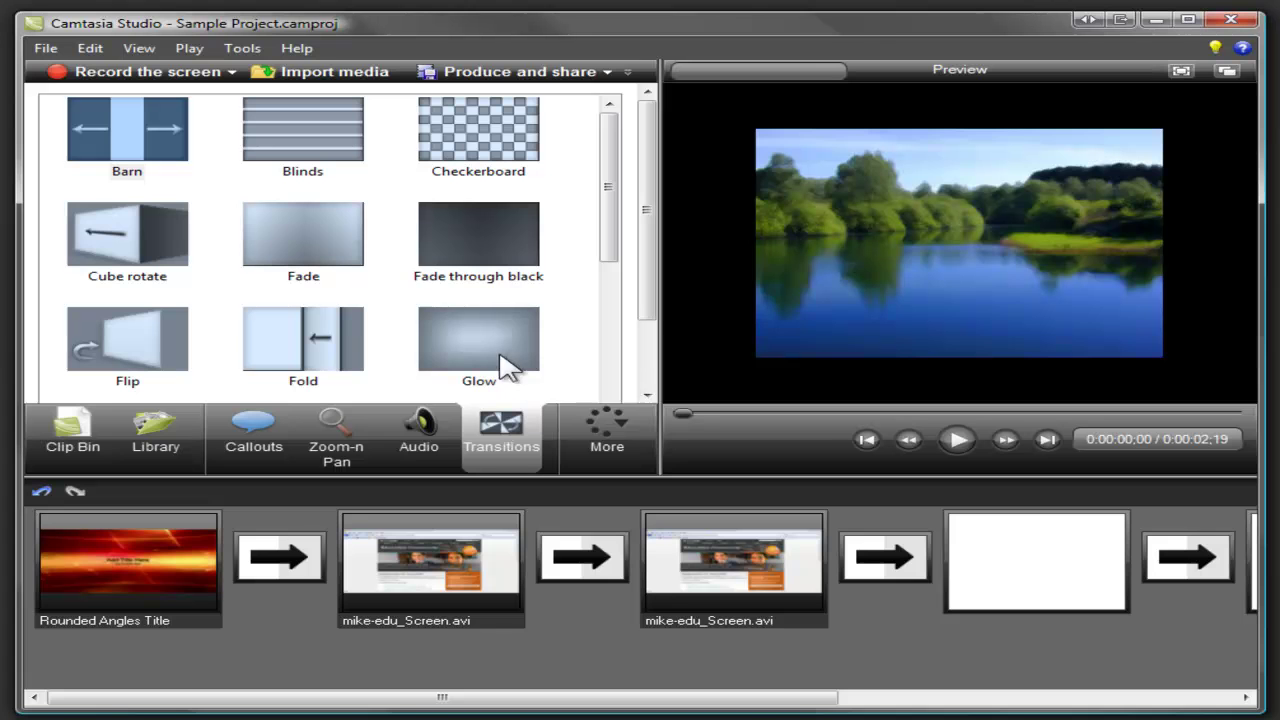
left_click_drag(499, 240, 302, 550)
left_click(88, 446)
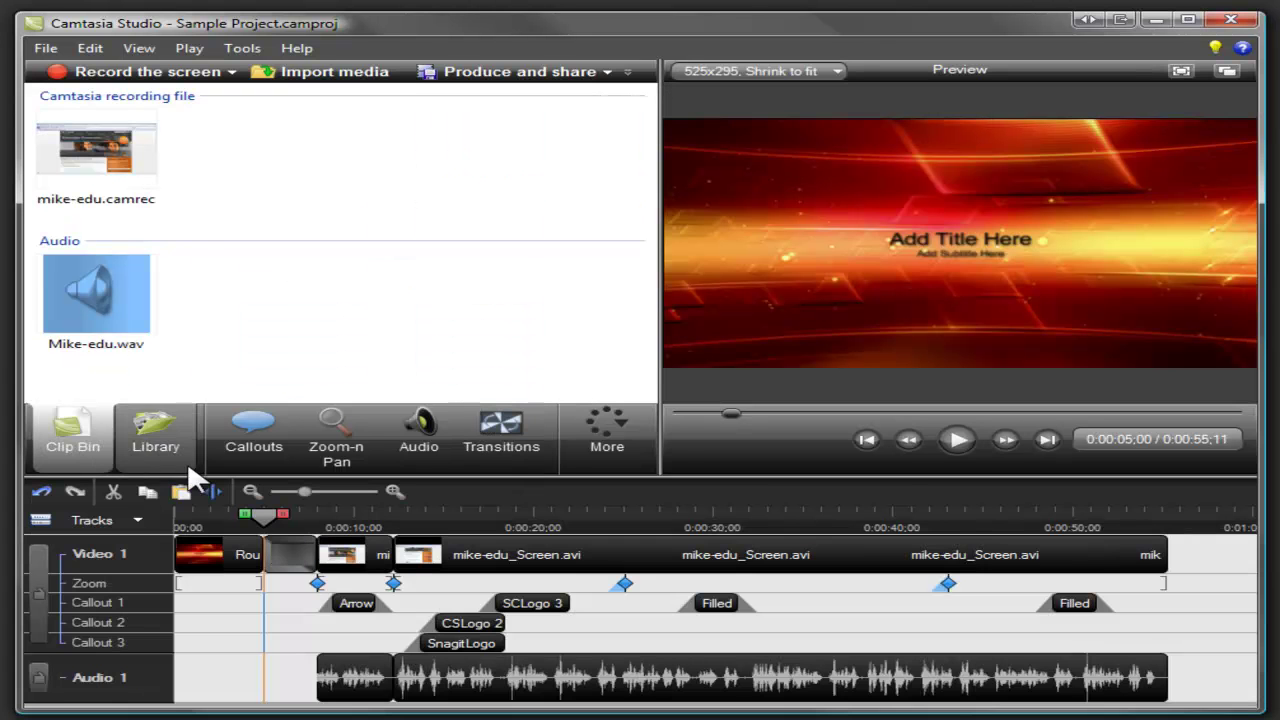
Step: Add a Zoom-n-Pan keyframe at 0:00:13;03 that zooms in on the article text under Get Inspired
left_click(409, 516)
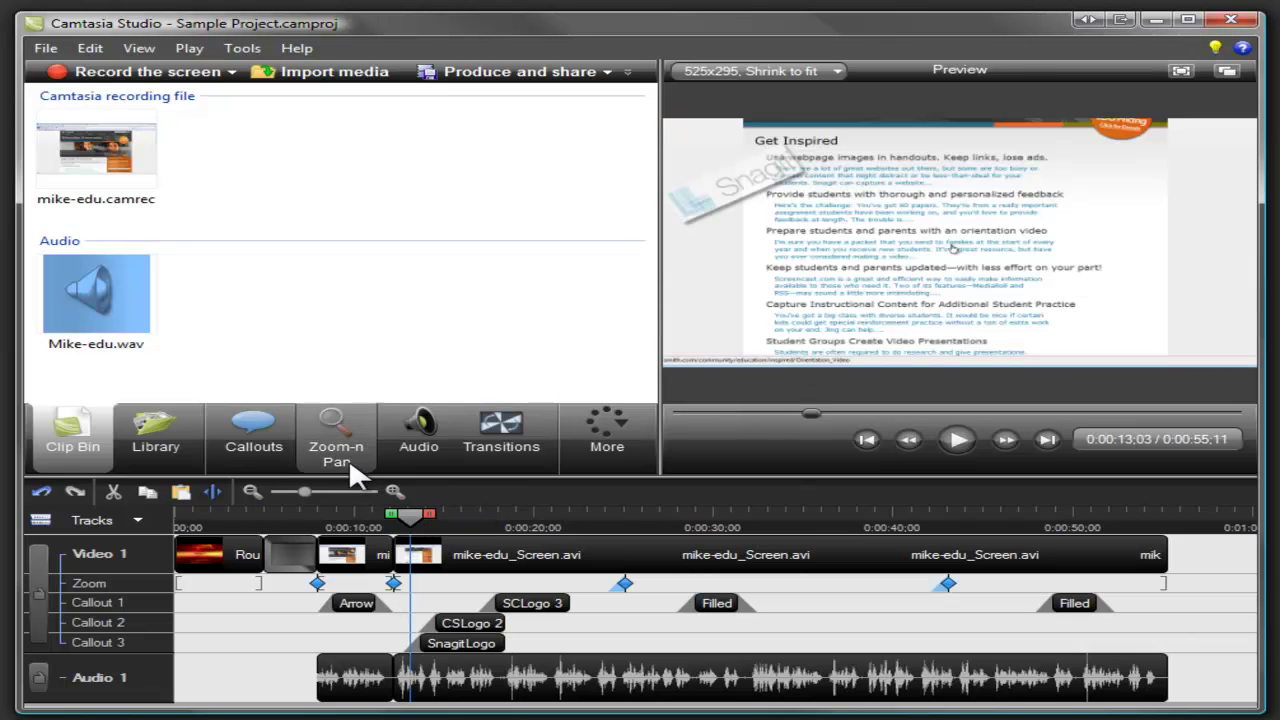
left_click(338, 424)
left_click_drag(84, 180, 245, 255)
left_click_drag(334, 343, 265, 302)
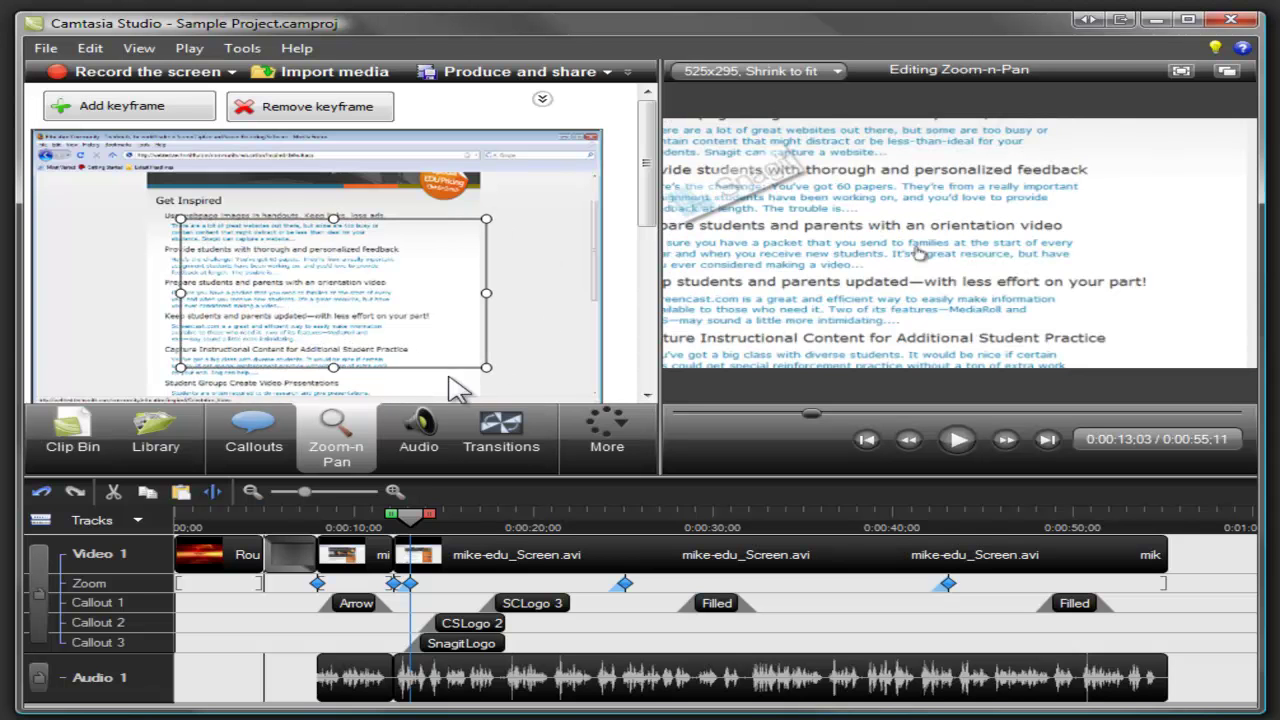
Step: Set the mouse cursor's highlight effect to Highlight for the default cursor keyframe at 0:00:00;00
left_click(617, 426)
left_click(622, 461)
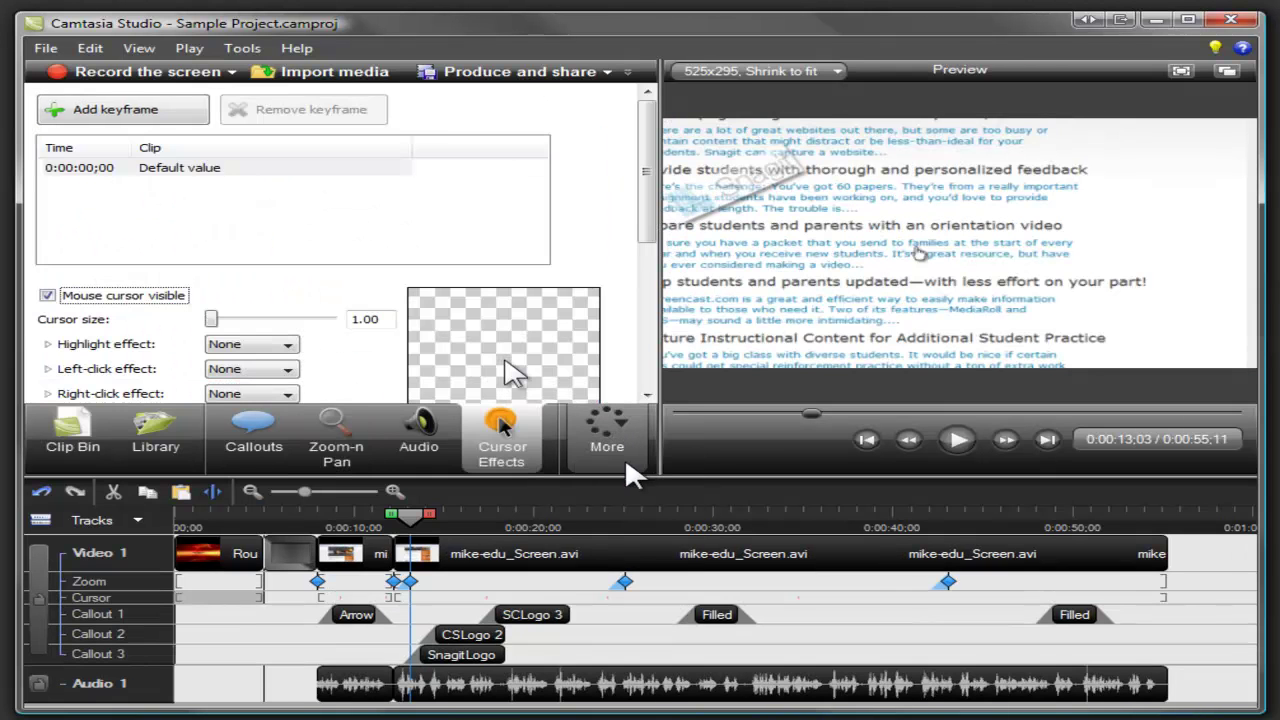
left_click(286, 344)
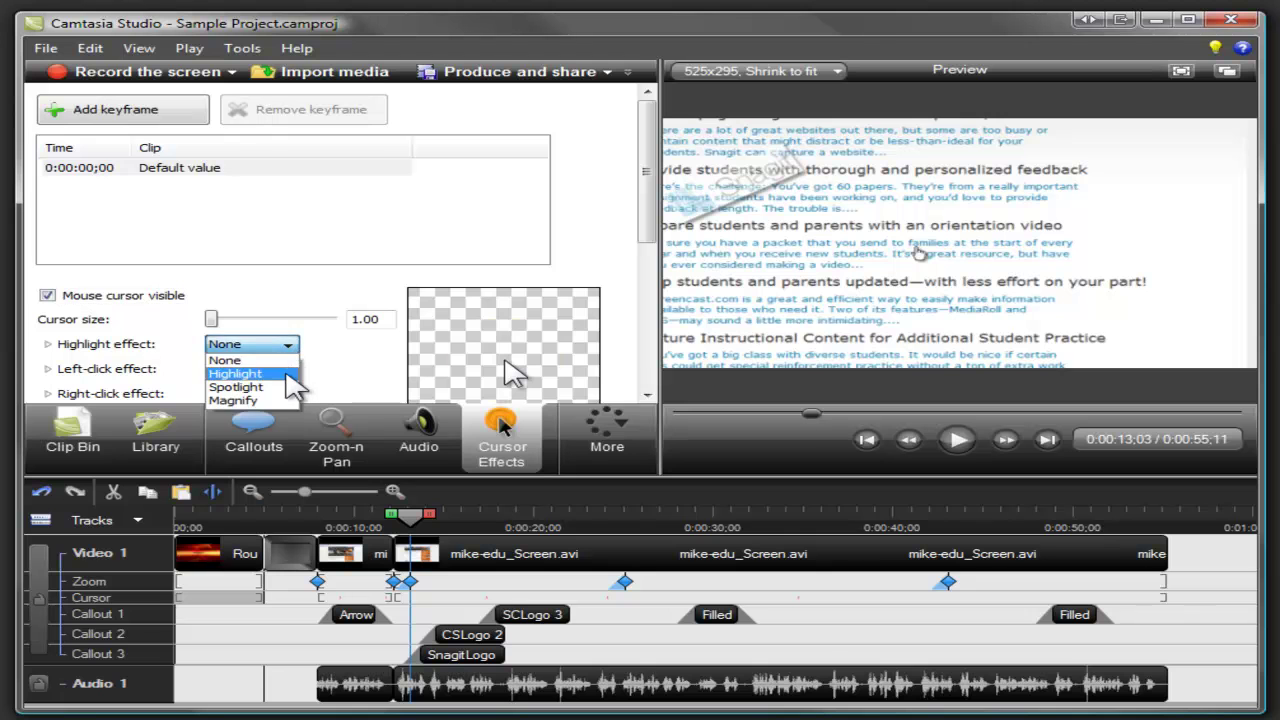
left_click(258, 371)
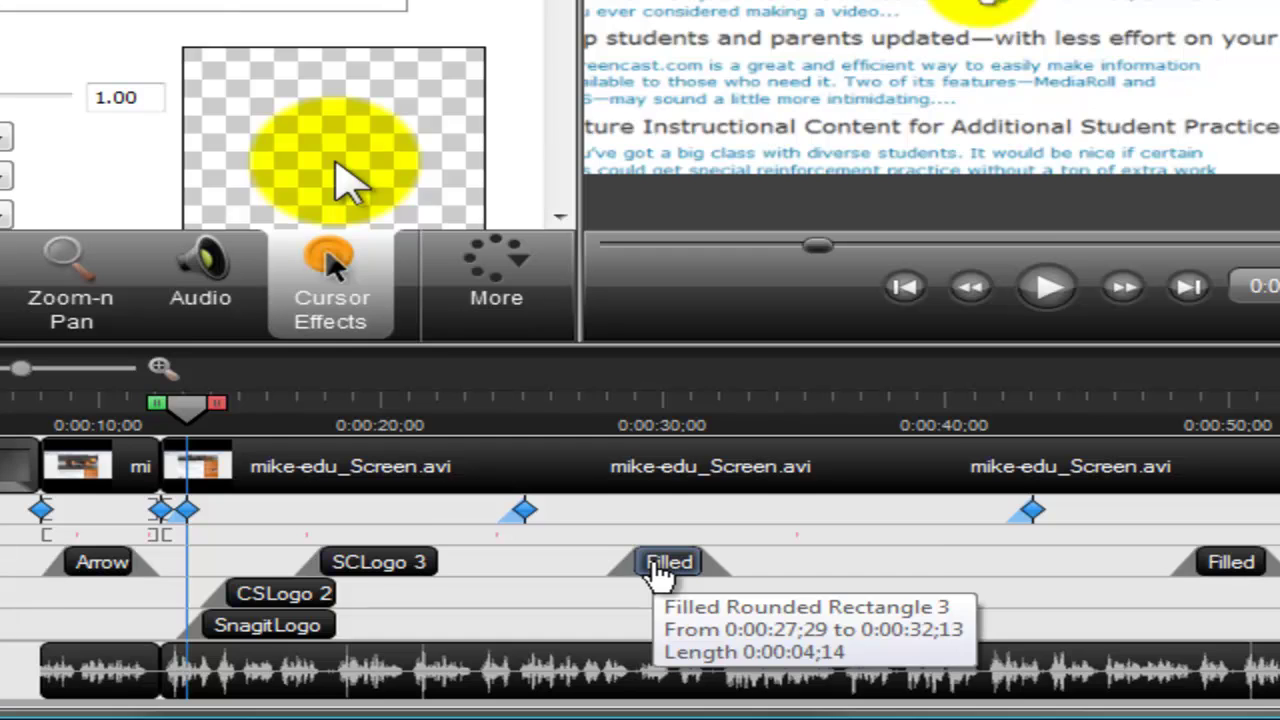
Step: Enlarge the rounded rectangle callout listing Image & Video, Easy to Use and Free!, and return to the Clip Bin
left_click(650, 560)
left_click(660, 580)
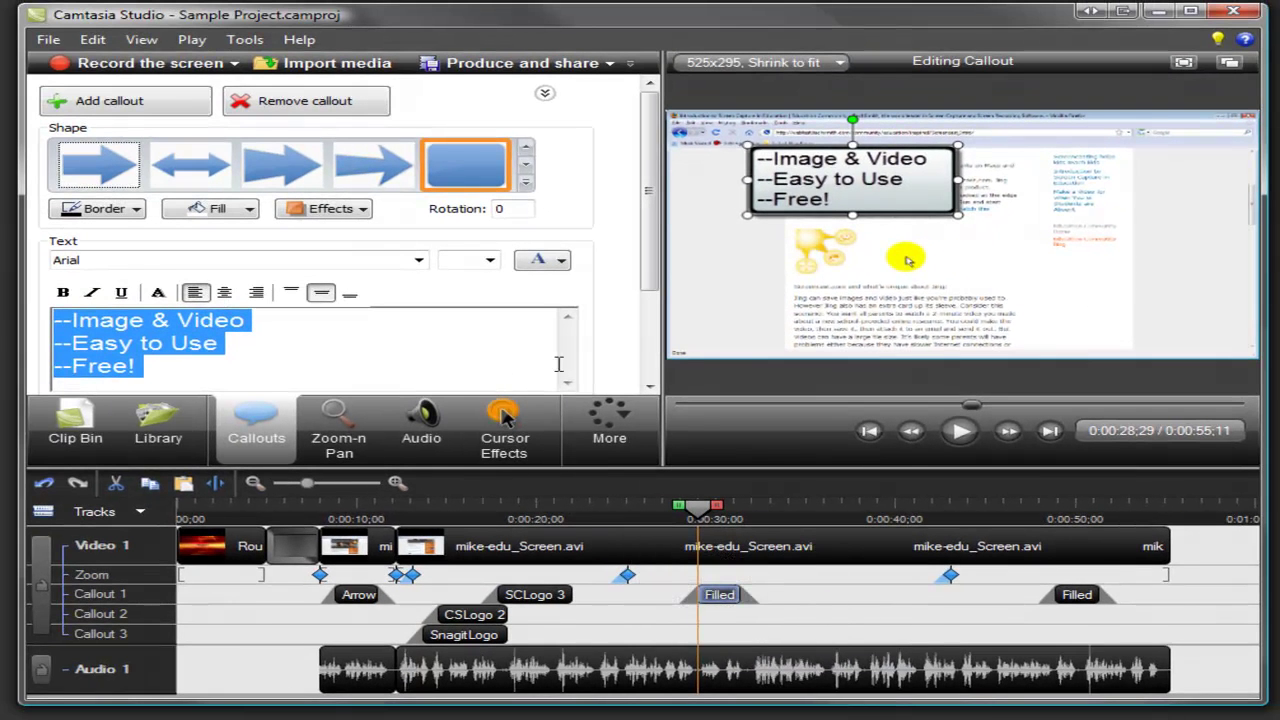
left_click_drag(957, 213, 1006, 248)
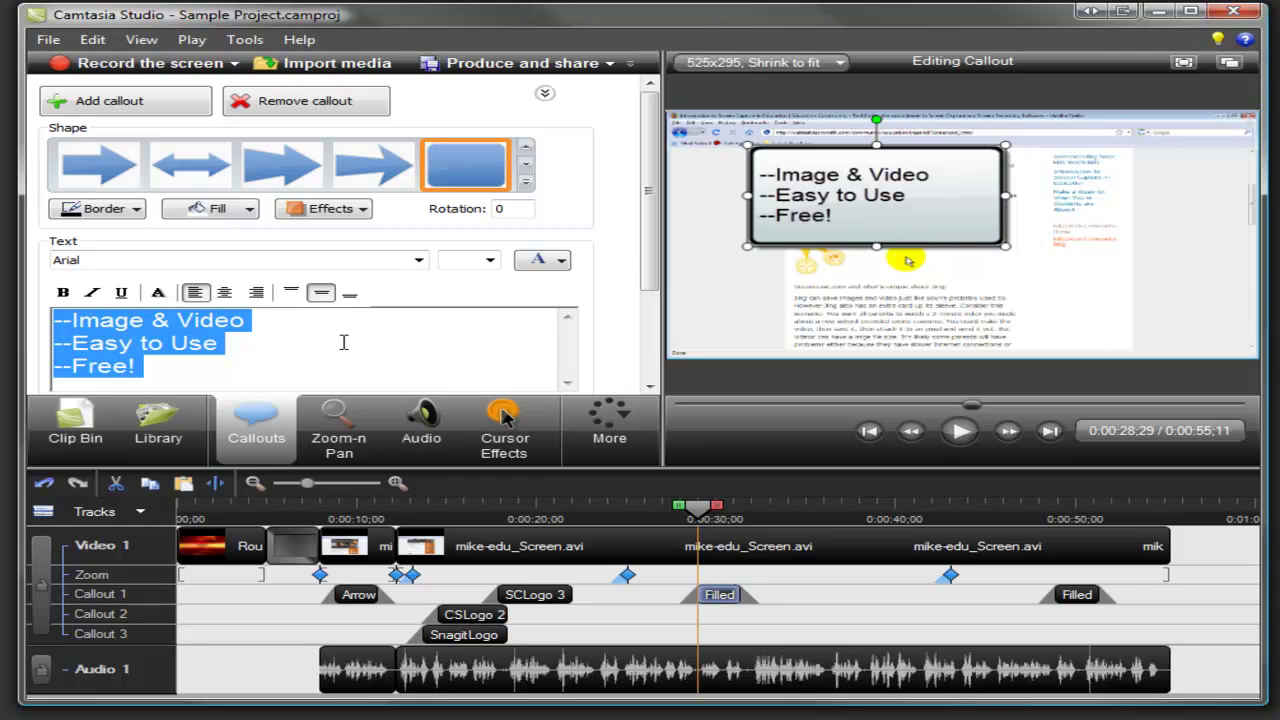
left_click(108, 422)
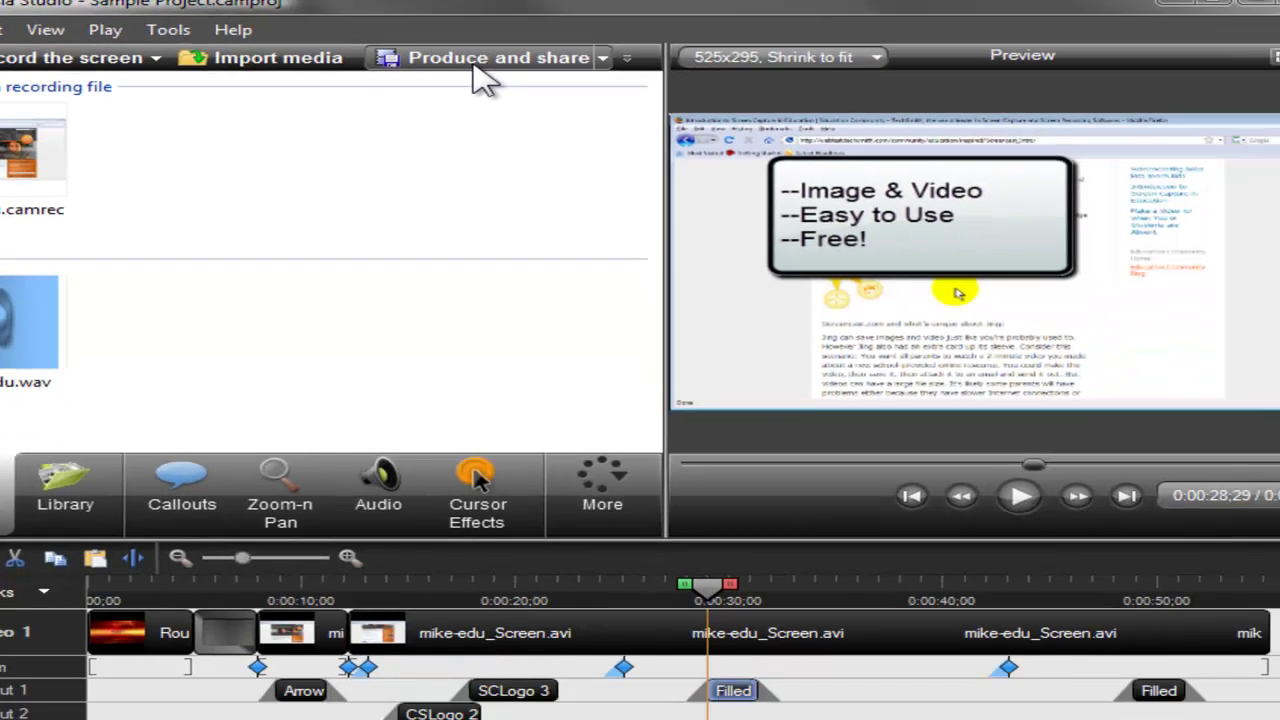
Step: Produce the video with the Blog preset, keeping the production name Sample Project and the default Camtasia Studio folder
left_click(476, 70)
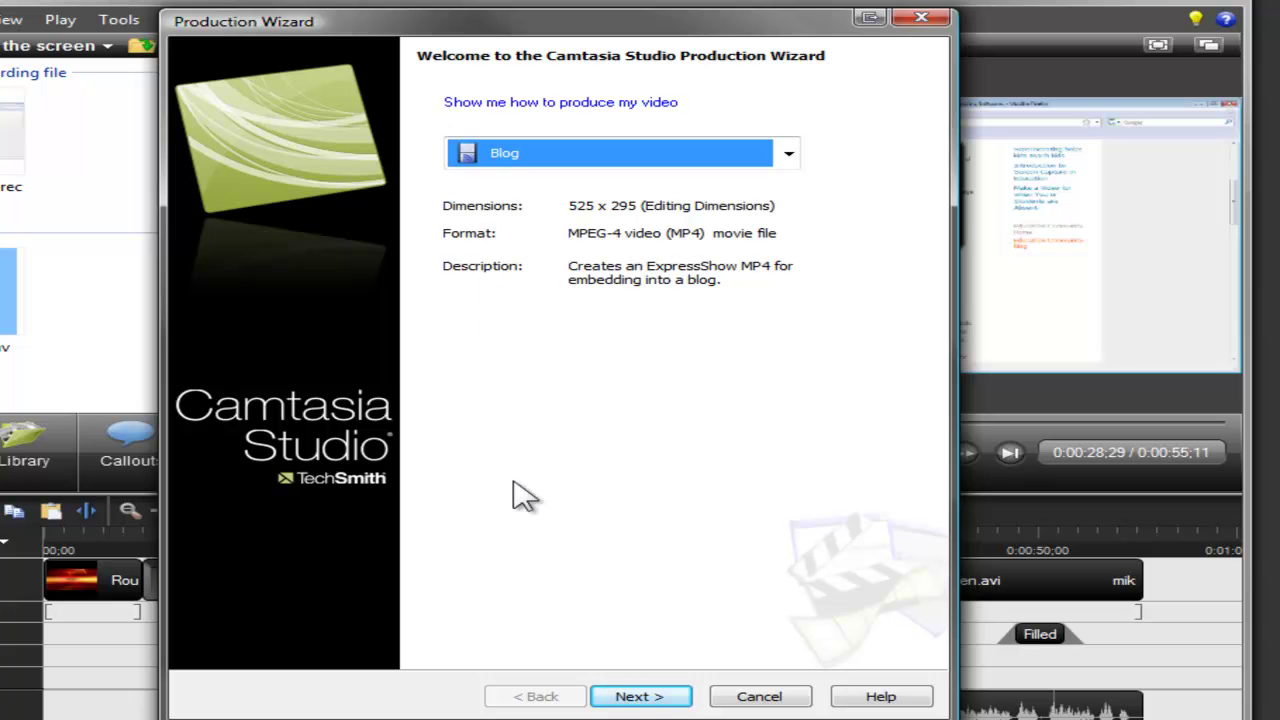
left_click(648, 697)
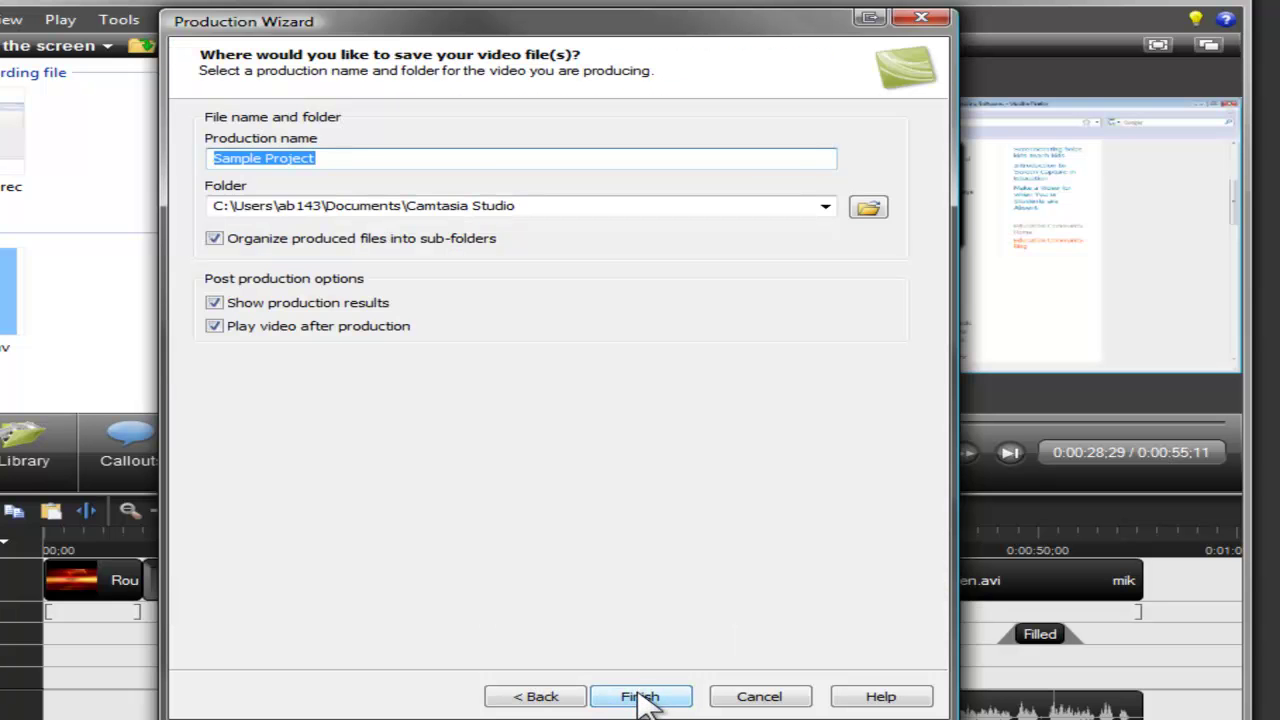
left_click(641, 697)
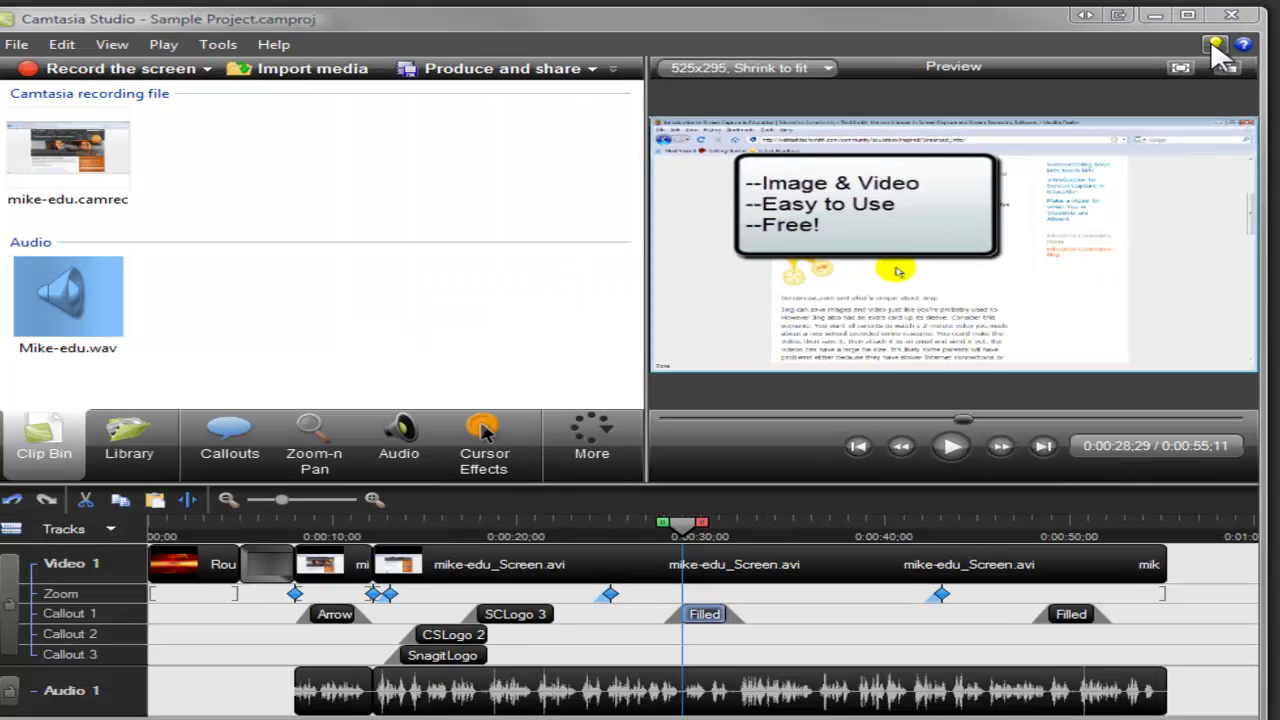
Step: Open the TechSmith Learning Center website in the browser
left_click(1215, 47)
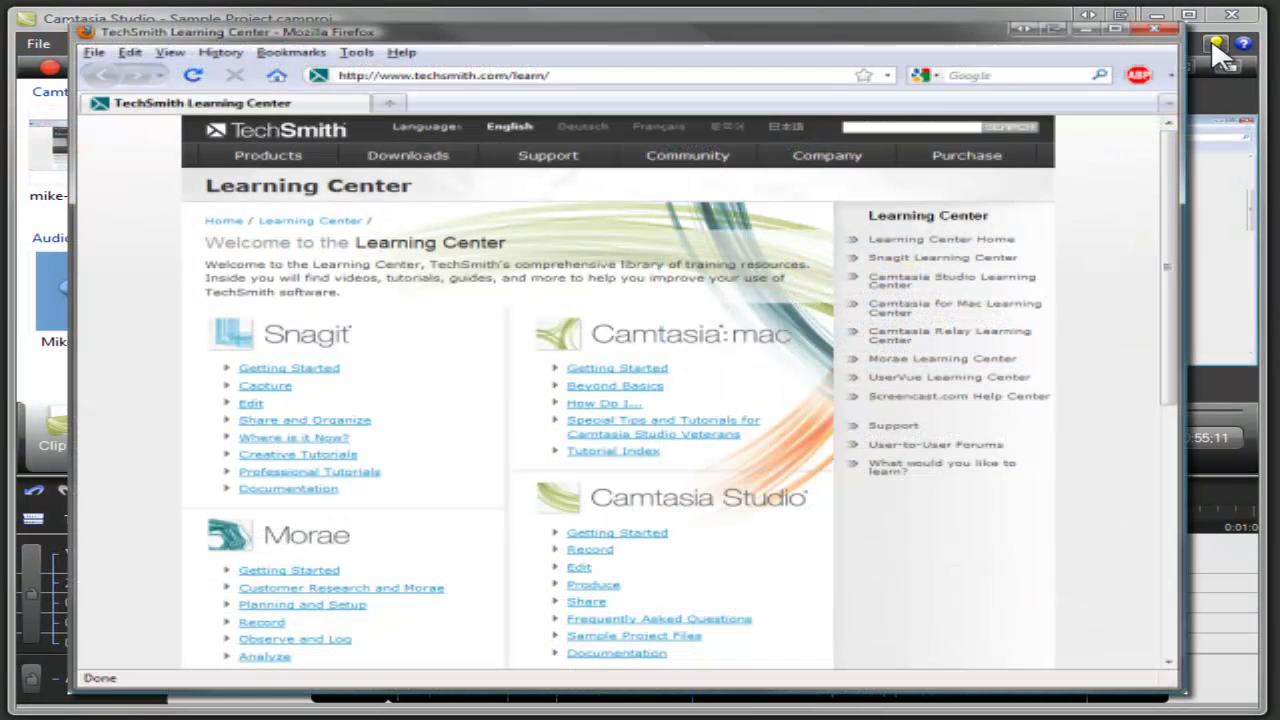